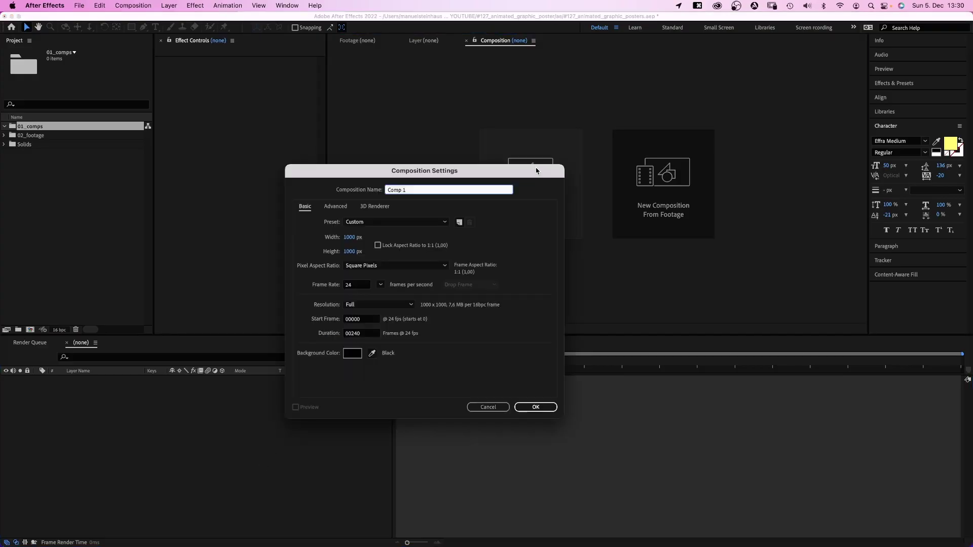
# - Create the 'base animation' comp with a full-frame dark blue (#001166) rectangle named sqaure_small
pyautogui.write('bas')
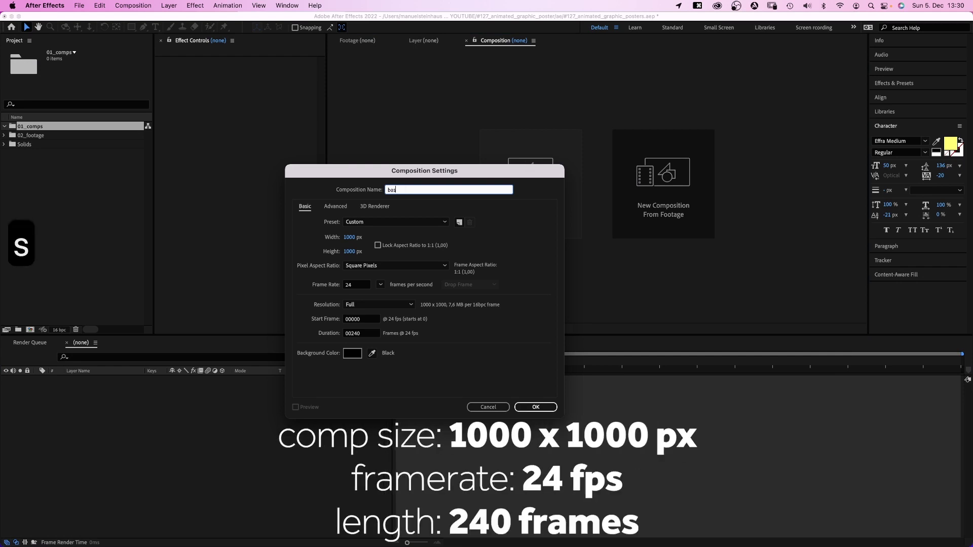
pyautogui.write('e animation')
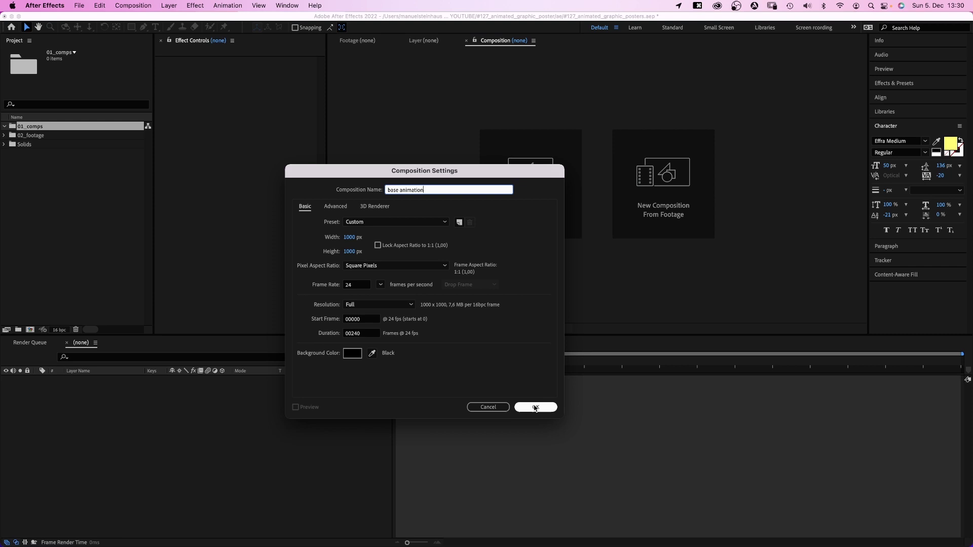
pyautogui.click(535, 407)
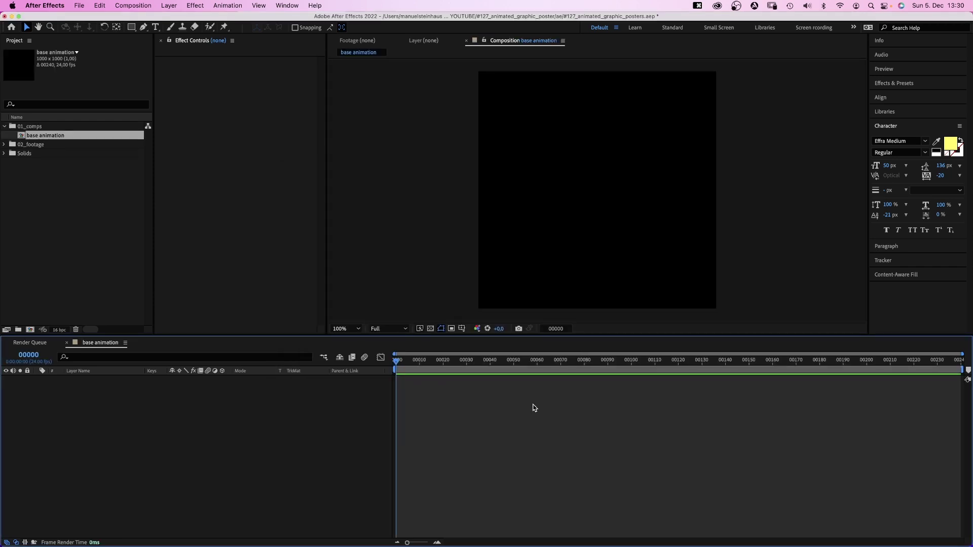
pyautogui.doubleClick(131, 27)
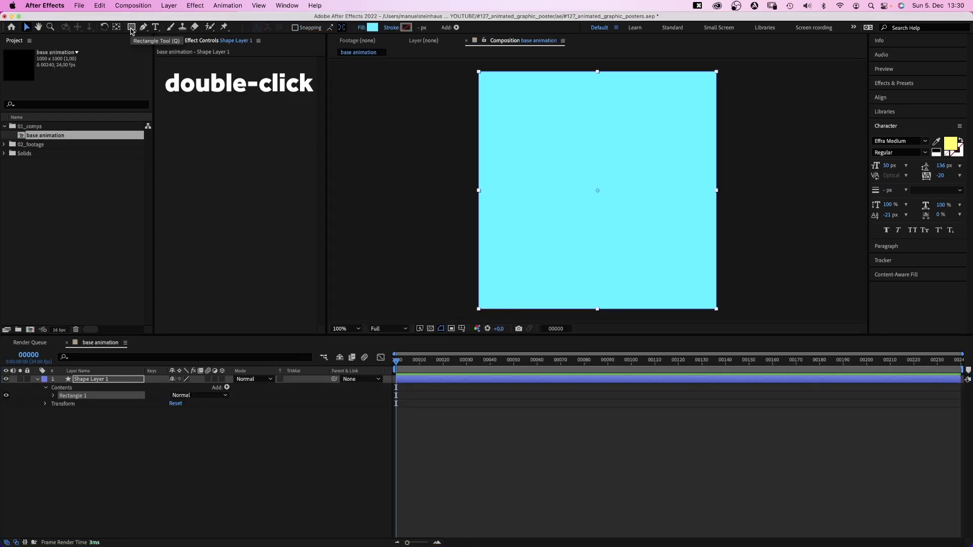
pyautogui.click(371, 28)
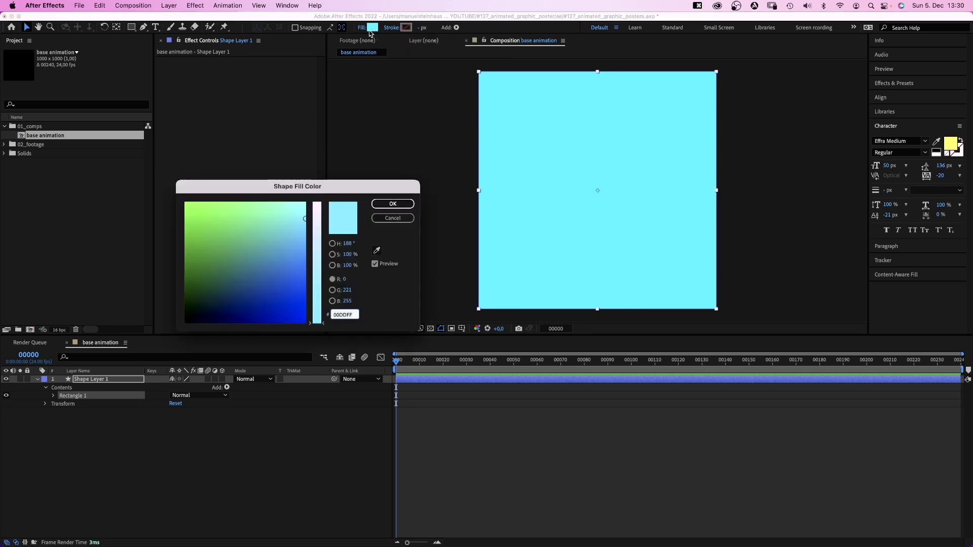
pyautogui.moveTo(300, 277); pyautogui.dragTo(232, 314)
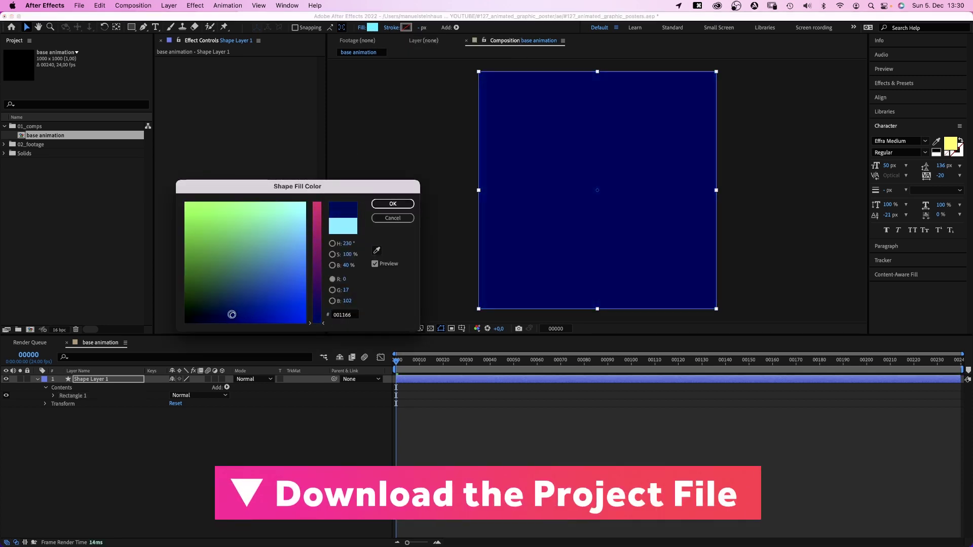
pyautogui.click(393, 204)
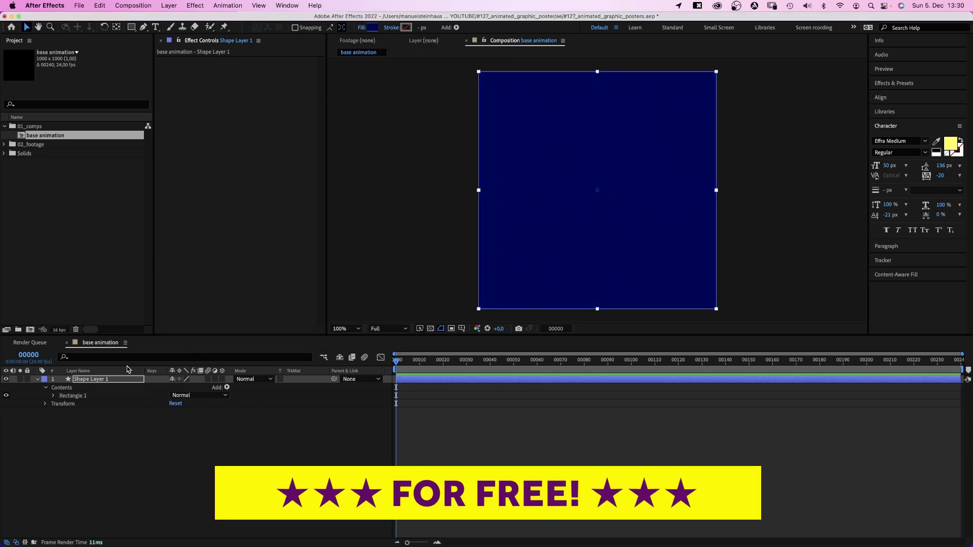
pyautogui.press('Return')
pyautogui.write('sqaure')
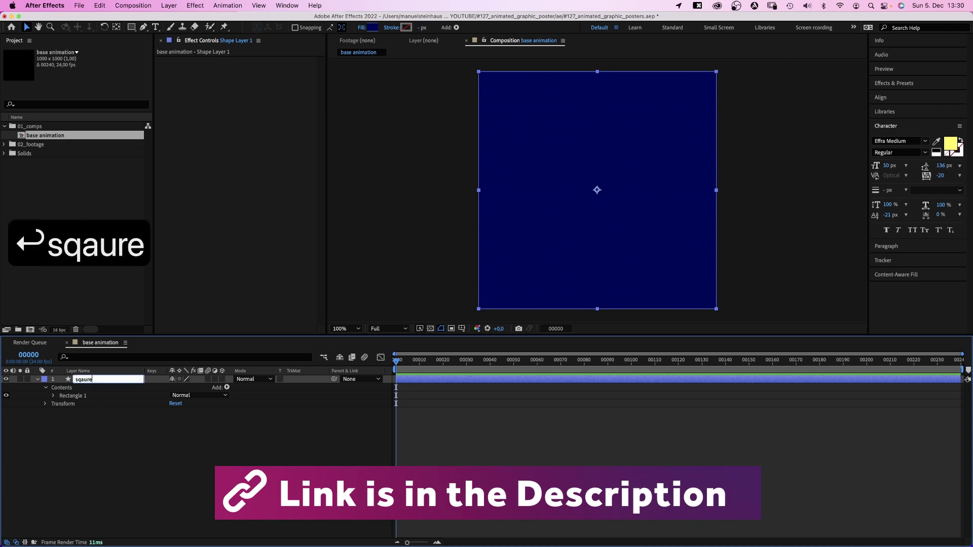
pyautogui.write('_small')
# - Confirm the sqaure_small name and set Size and Position keyframes at frame 50
pyautogui.press('Return')
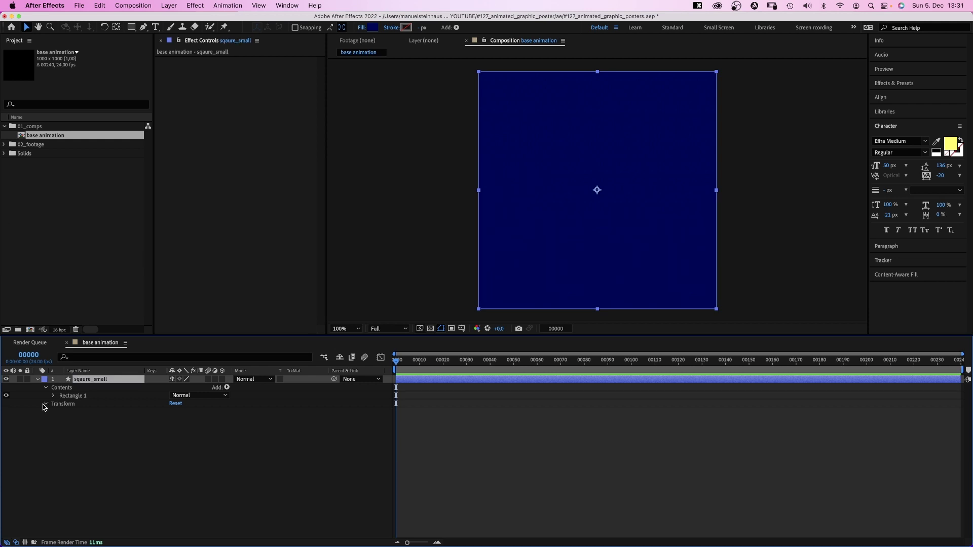
pyautogui.click(45, 404)
pyautogui.click(54, 396)
pyautogui.click(62, 404)
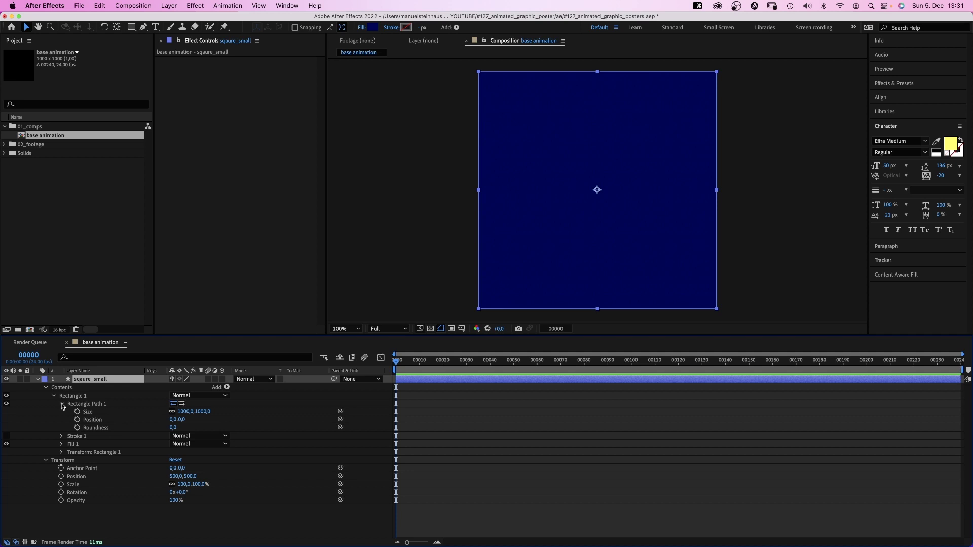
pyautogui.moveTo(483, 367); pyautogui.dragTo(515, 374)
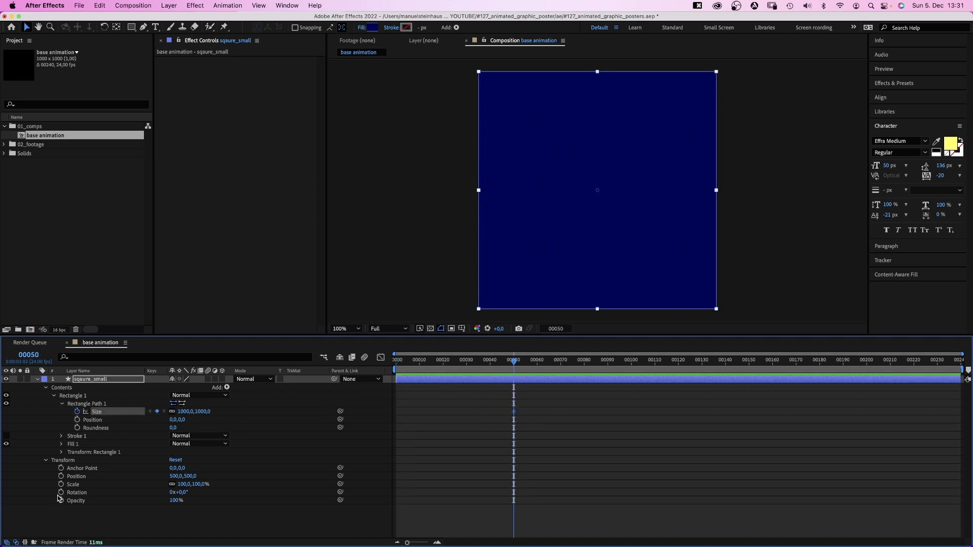
pyautogui.click(61, 477)
pyautogui.press('u')
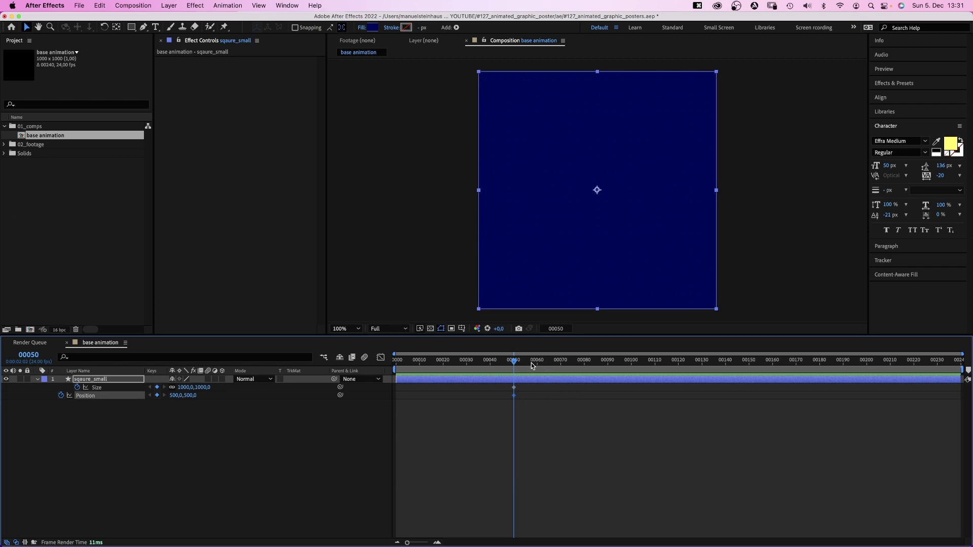
# - At frame 60, shrink the square to 250 and move it to x 875
pyautogui.hotkey('shift', 'pagedown')
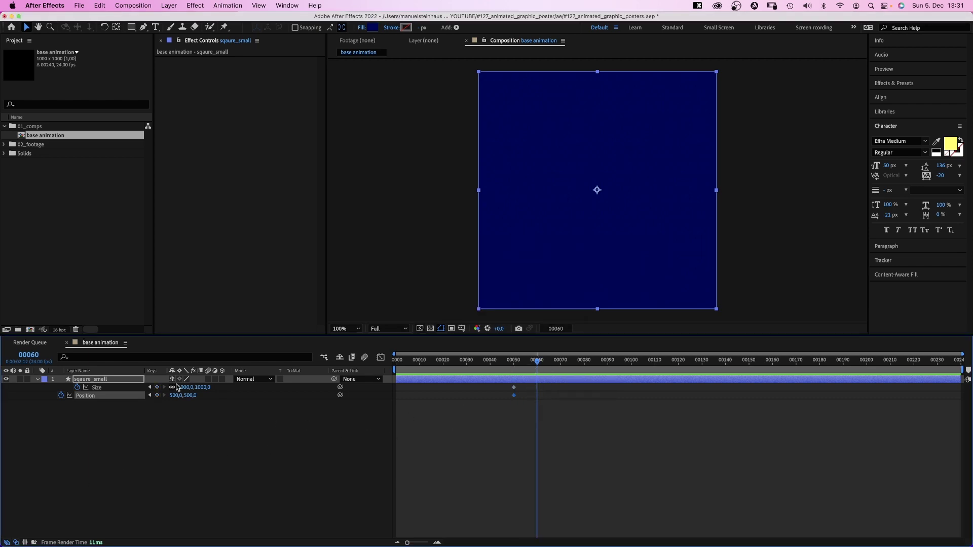
pyautogui.write('250')
pyautogui.press('Return')
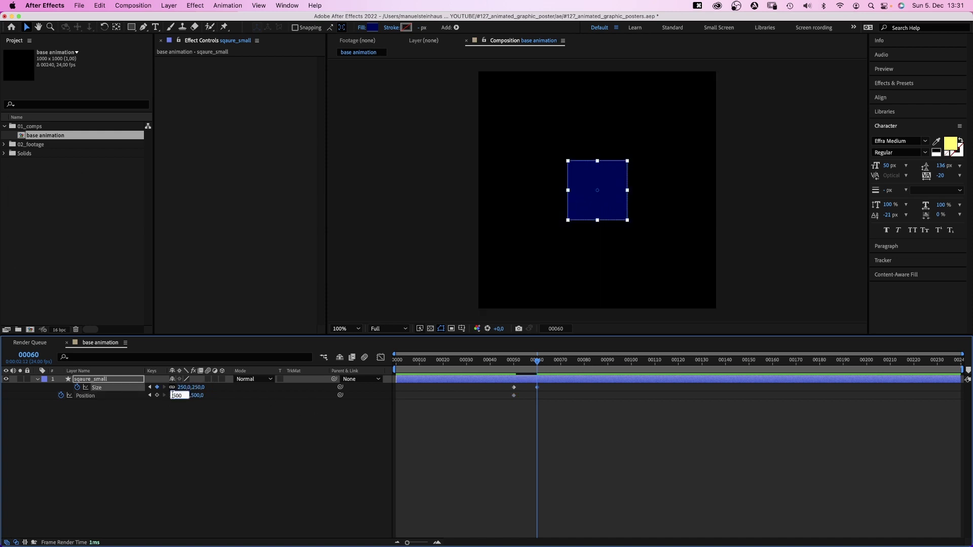
pyautogui.write('875')
pyautogui.press('Return')
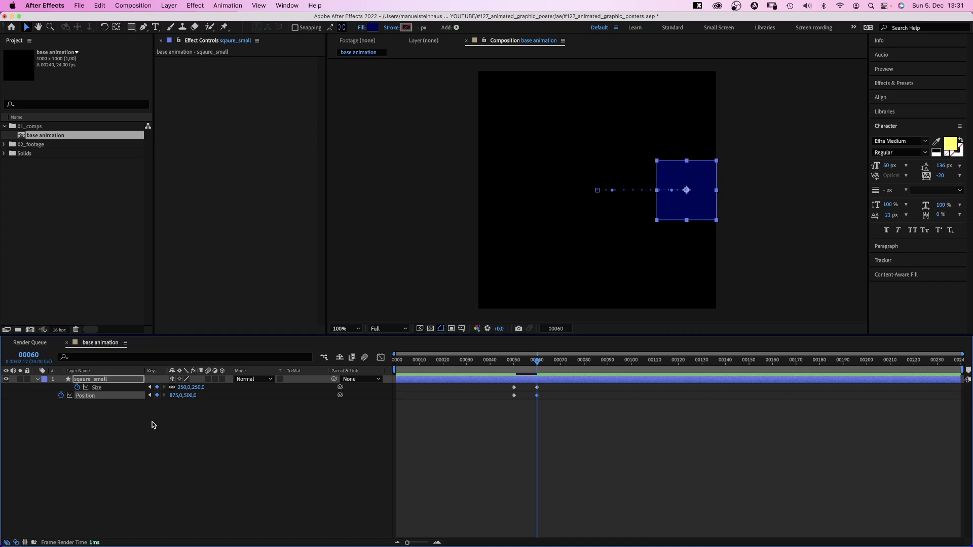
pyautogui.click(158, 430)
pyautogui.moveTo(131, 28); pyautogui.dragTo(165, 49)
# - Add a full-frame yellow ellipse layer named circle
pyautogui.doubleClick(131, 28)
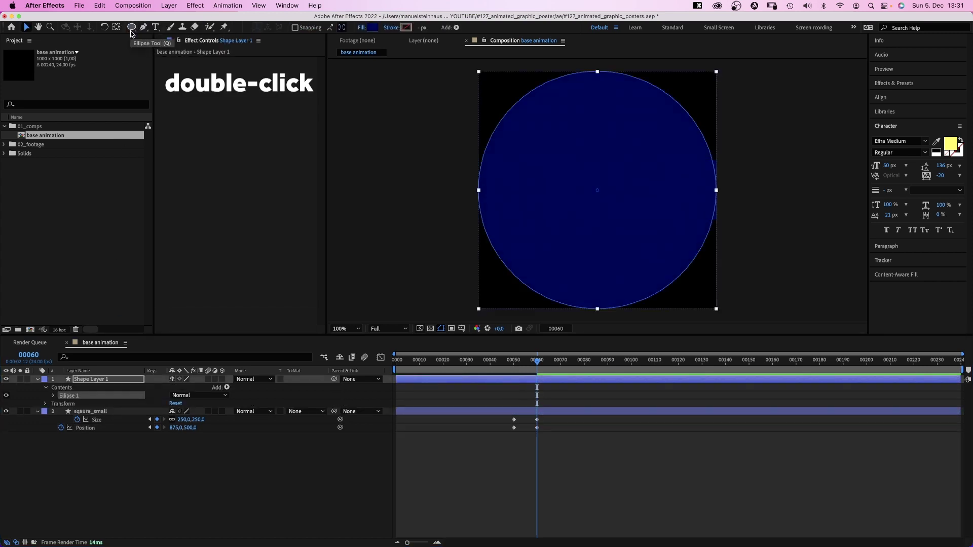
pyautogui.click(373, 28)
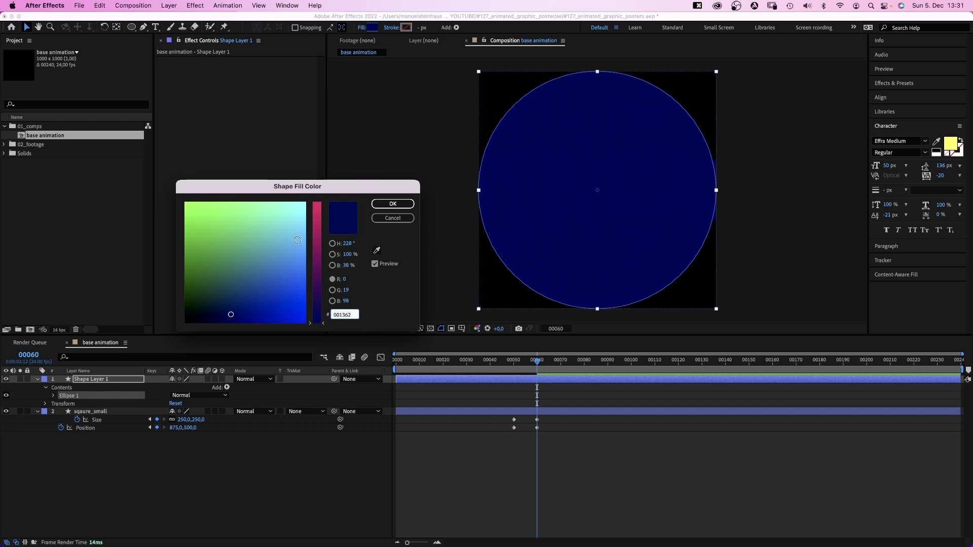
pyautogui.moveTo(298, 240); pyautogui.dragTo(316, 189)
pyautogui.moveTo(318, 223); pyautogui.dragTo(317, 189)
pyautogui.moveTo(222, 206); pyautogui.dragTo(205, 189)
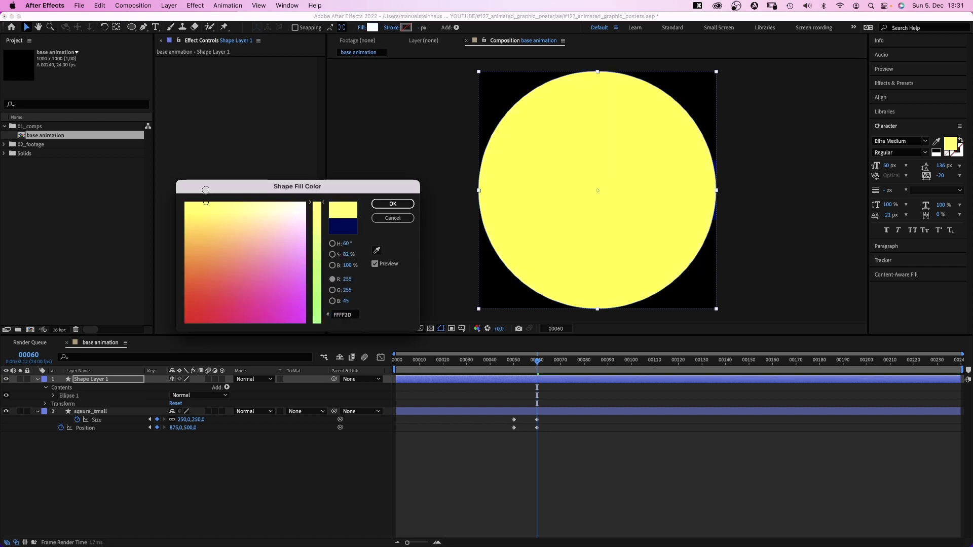
pyautogui.click(392, 205)
pyautogui.press('Return')
pyautogui.write('c')
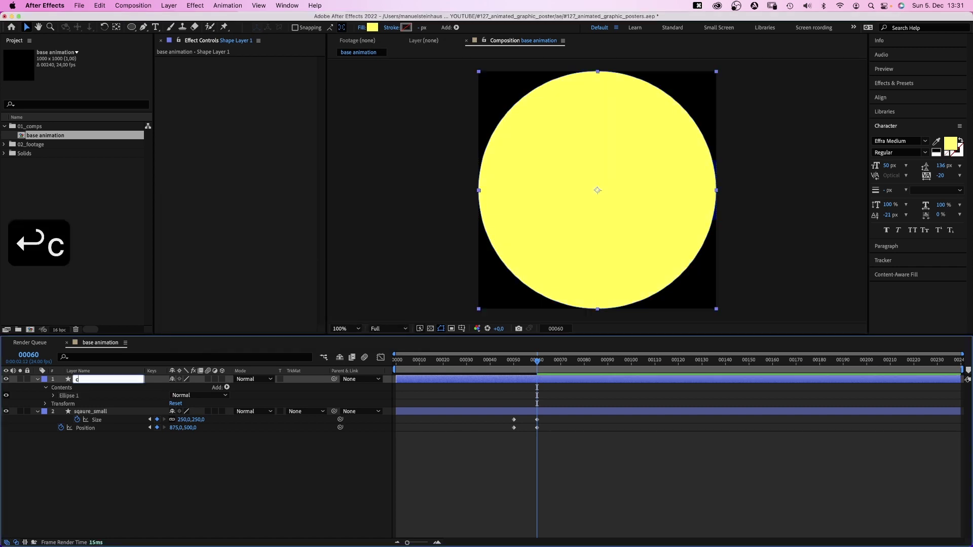
pyautogui.write('ircle')
pyautogui.press('Return')
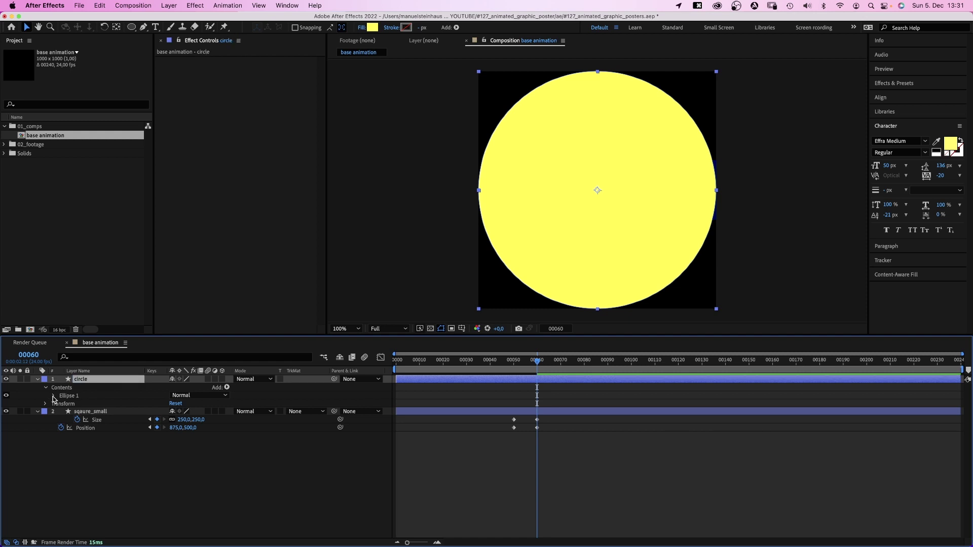
# - At frame 50, keyframe the circle with Size 0 and Position x 0
pyautogui.click(53, 396)
pyautogui.click(61, 404)
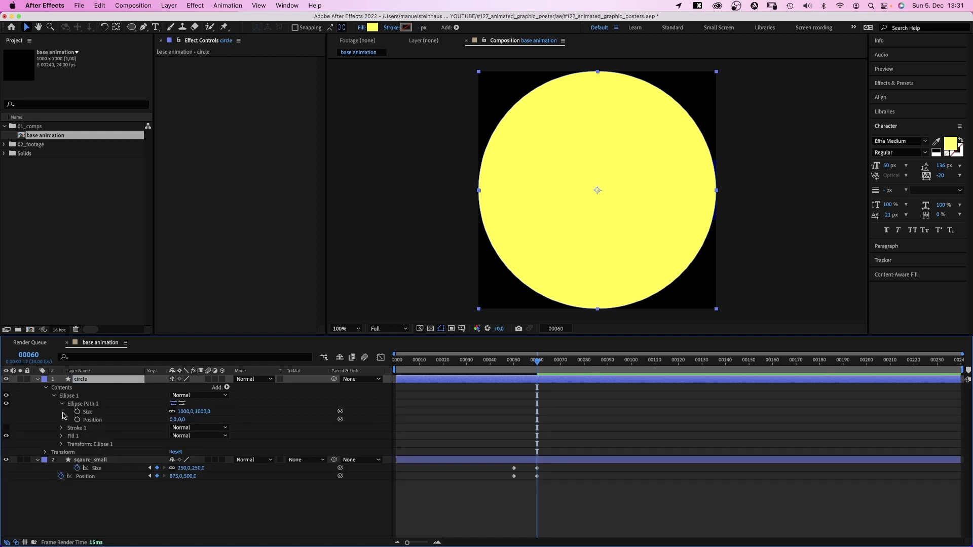
pyautogui.click(45, 453)
pyautogui.moveTo(536, 361); pyautogui.dragTo(514, 376)
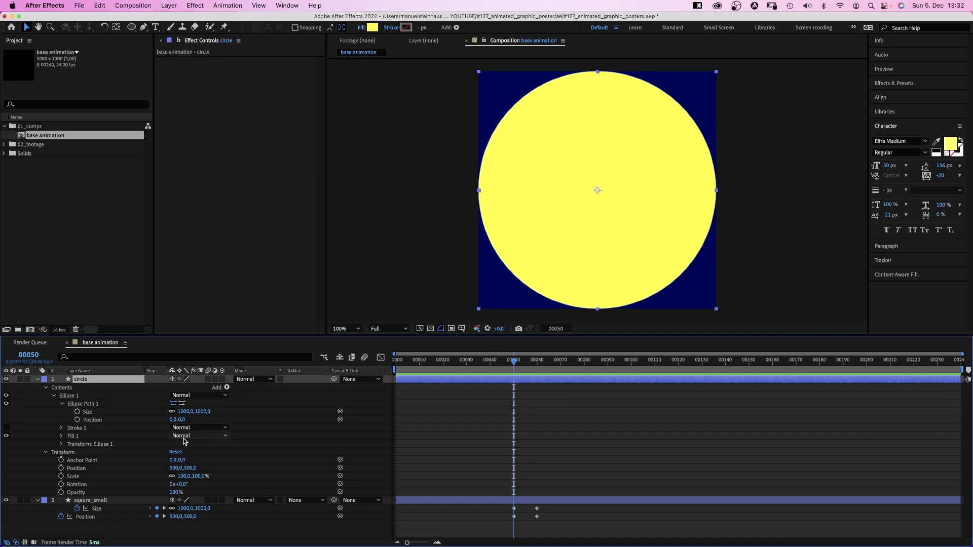
pyautogui.click(60, 469)
pyautogui.write('u')
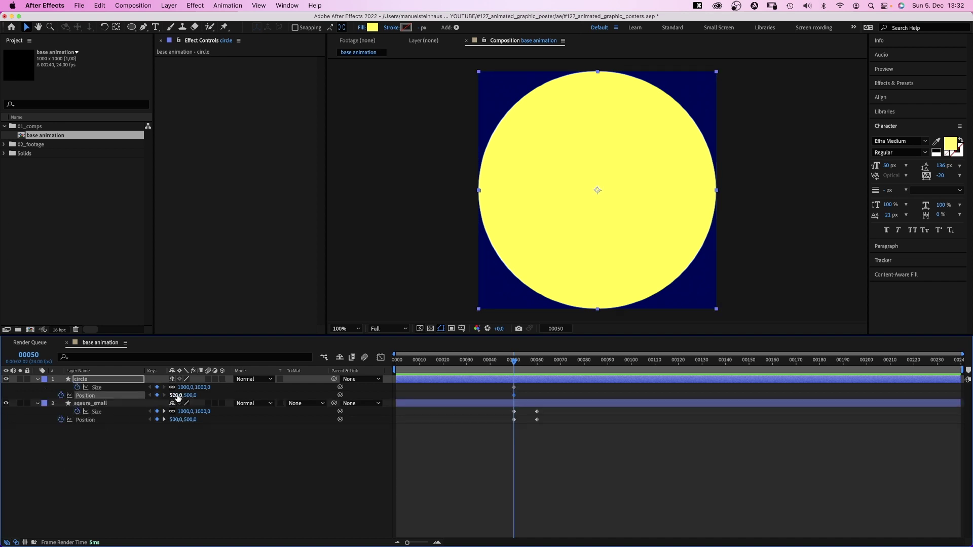
pyautogui.write('0')
pyautogui.press('Return')
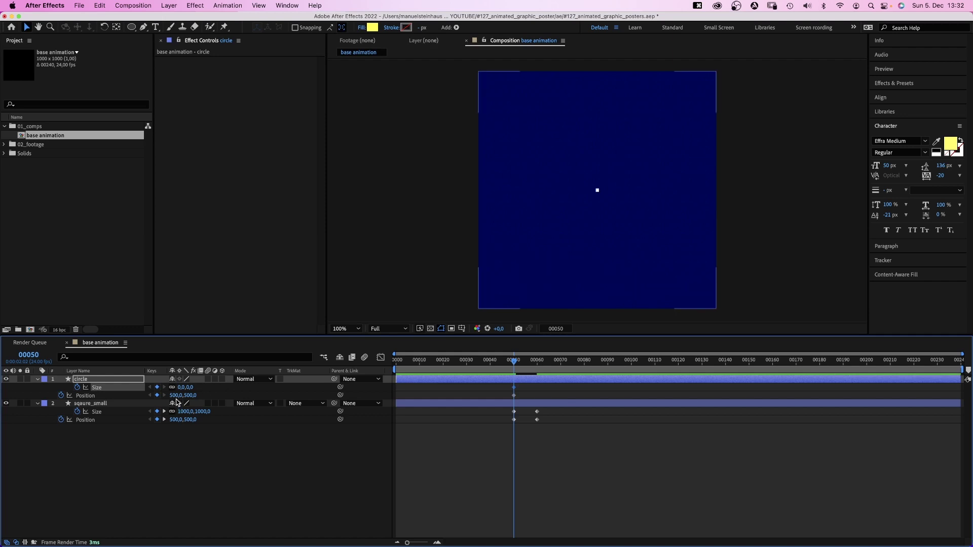
pyautogui.click(175, 396)
pyautogui.write('0')
pyautogui.press('Return')
# - At frame 60, set the circle's Size to 750 and Position x to 375
pyautogui.moveTo(514, 361); pyautogui.dragTo(532, 369)
pyautogui.write('750')
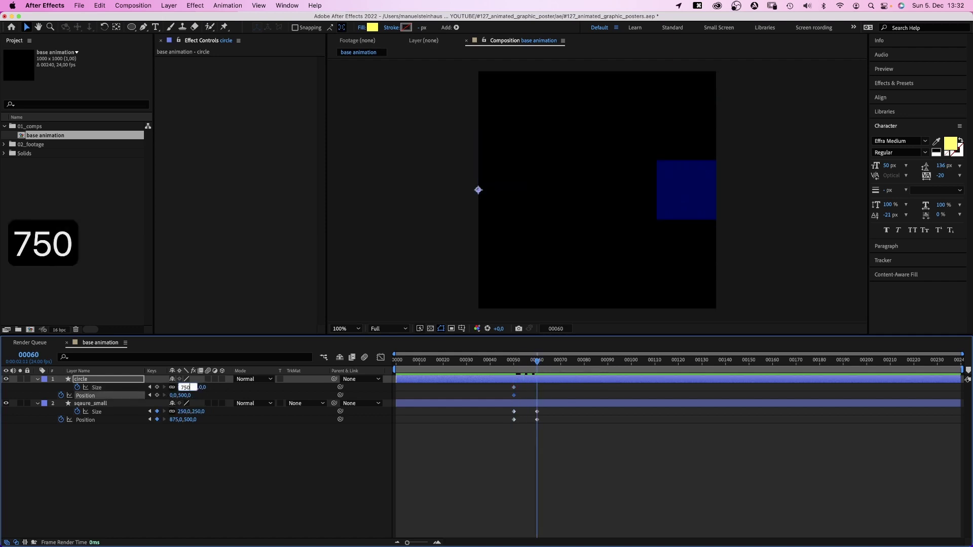
pyautogui.press('Return')
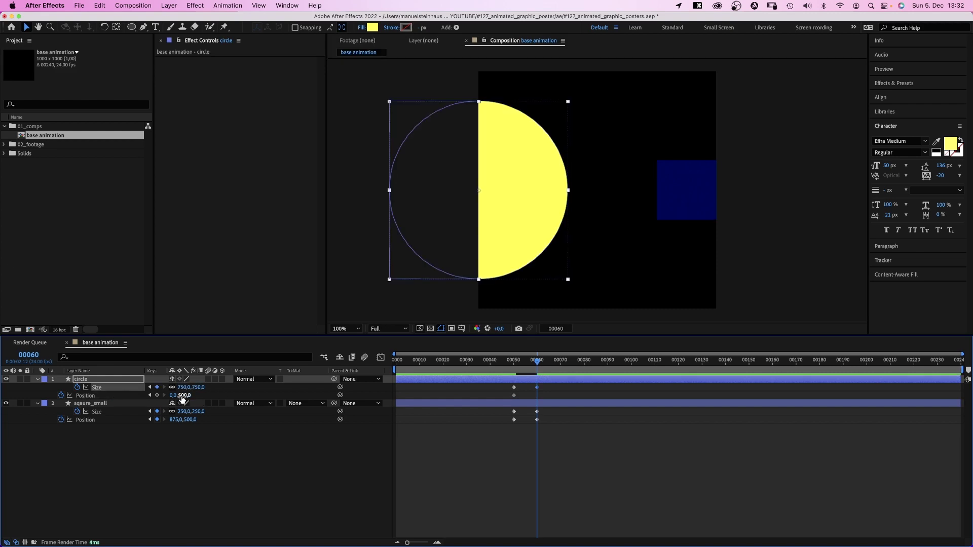
pyautogui.write('375')
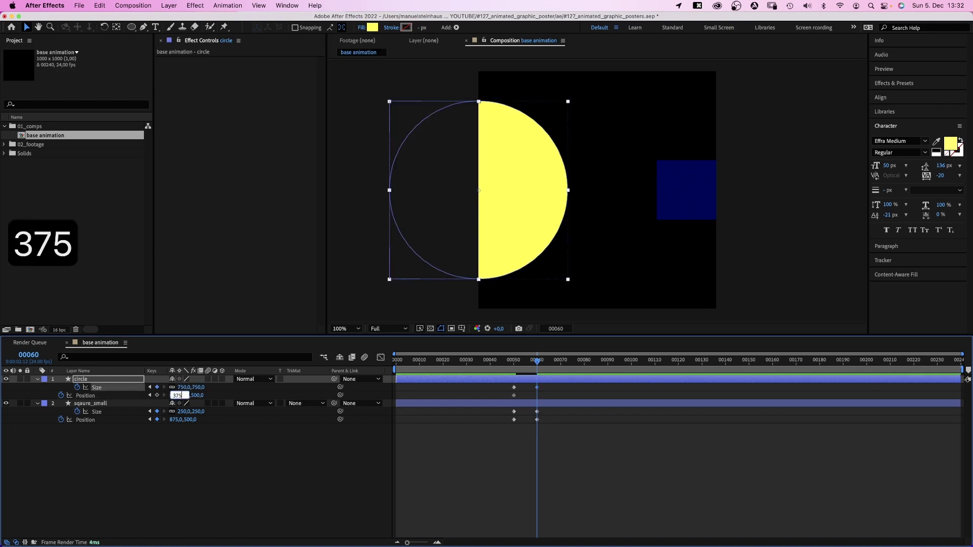
pyautogui.press('Return')
pyautogui.moveTo(549, 386); pyautogui.dragTo(510, 430)
# - Apply Easy Ease to the keyframes, raise influence to about 62% in the Graph Editor, and preview
pyautogui.rightClick(515, 419)
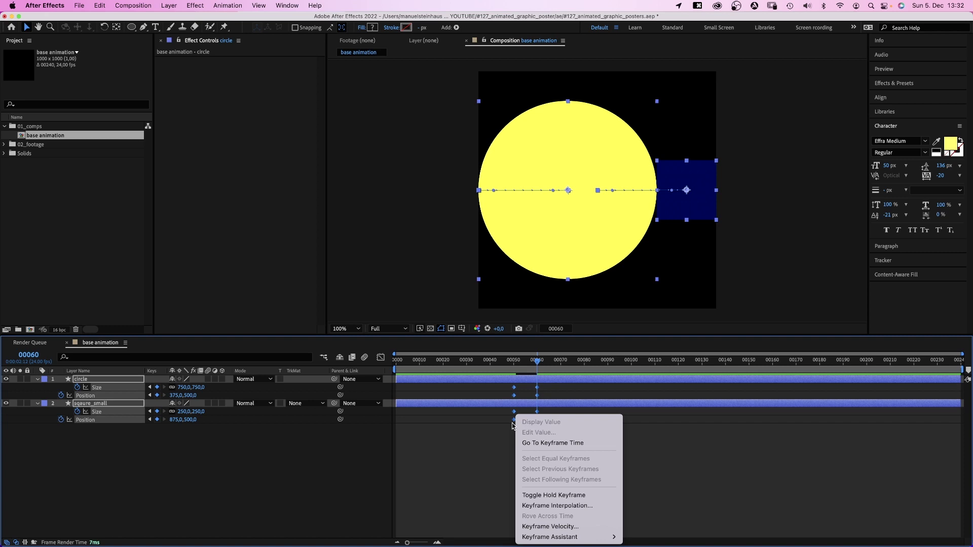
pyautogui.moveTo(586, 530)
pyautogui.click(643, 474)
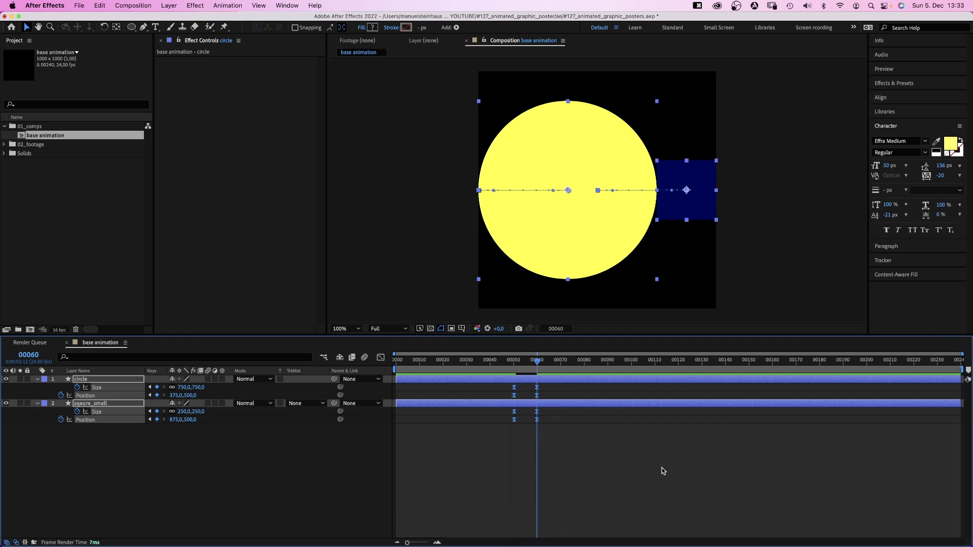
pyautogui.click(382, 357)
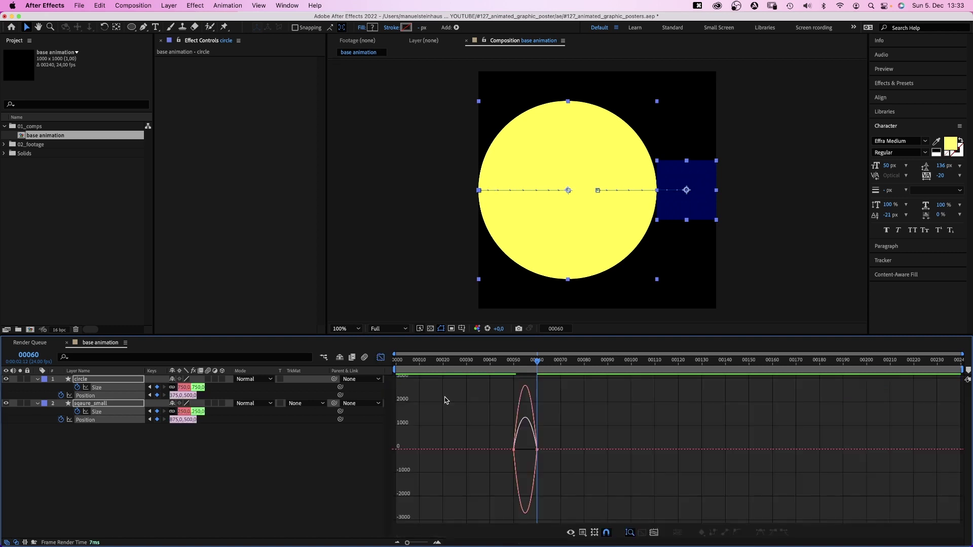
pyautogui.click(537, 450)
pyautogui.moveTo(535, 450)
pyautogui.mouseDown()
pyautogui.moveTo(513, 451)
pyautogui.moveTo(522, 455)
pyautogui.mouseUp()
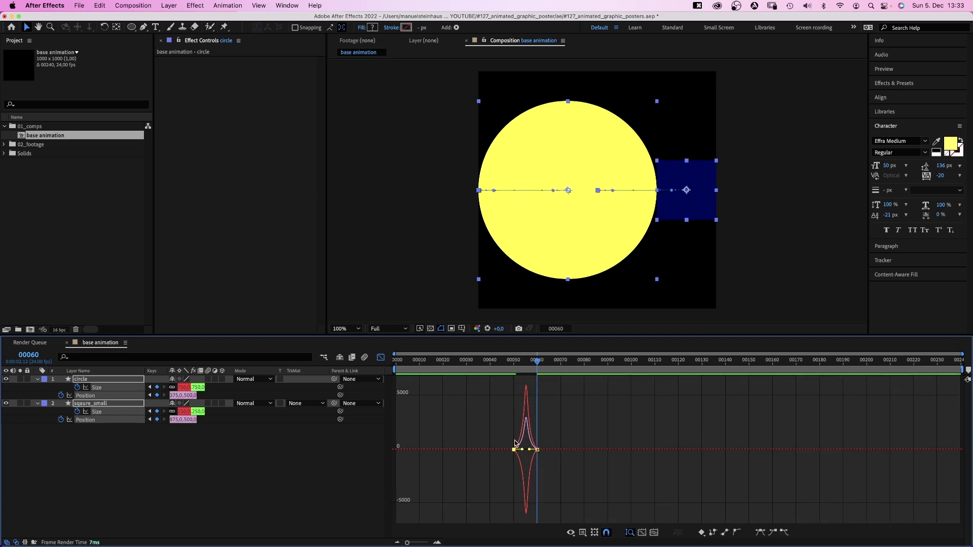
pyautogui.press('KP_0')
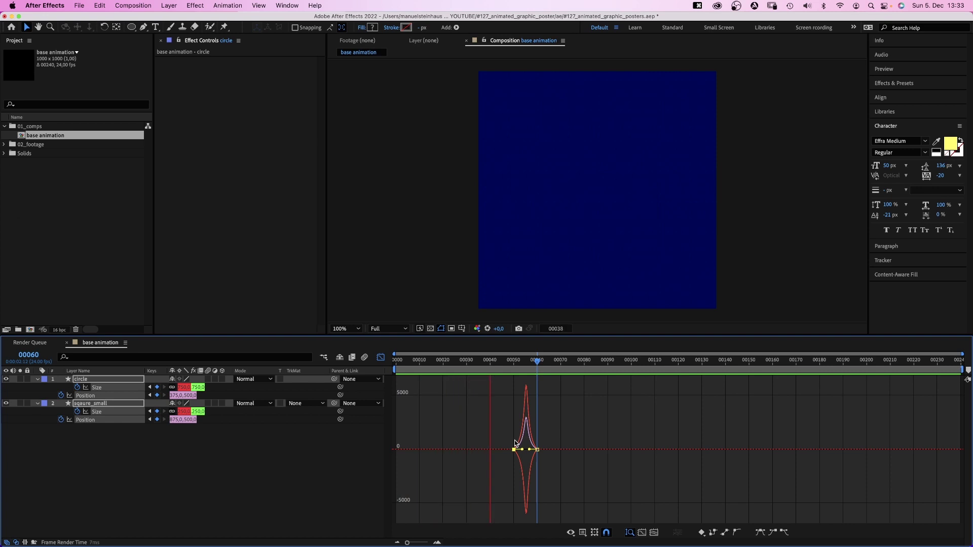
pyautogui.press('KP_0')
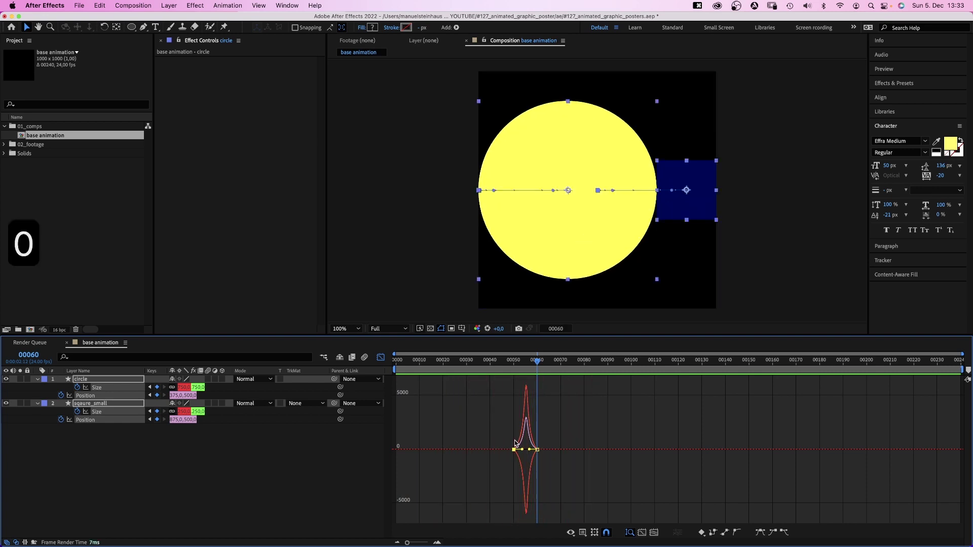
pyautogui.click(381, 357)
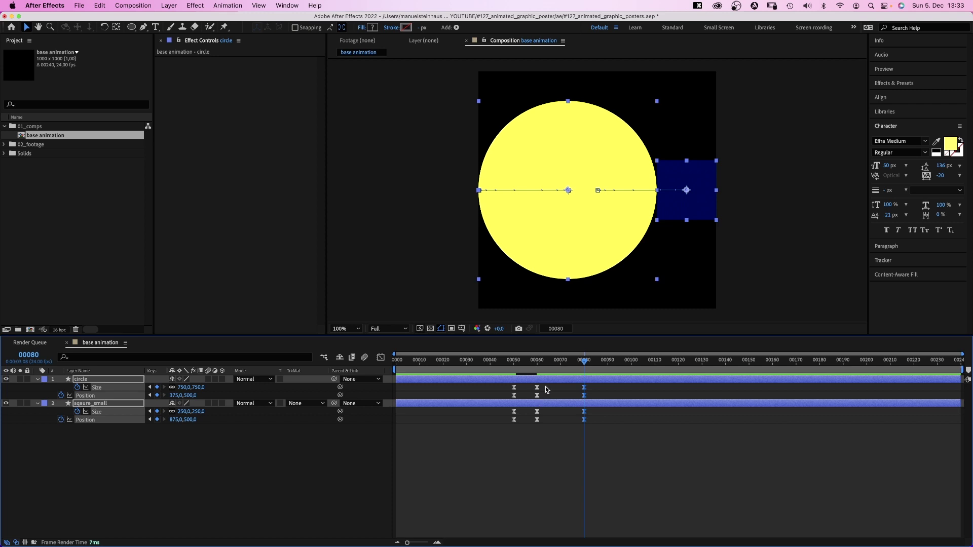
# - Turn the four frame-60 keyframes into hold keyframes
pyautogui.moveTo(546, 389); pyautogui.dragTo(538, 426)
pyautogui.rightClick(541, 432)
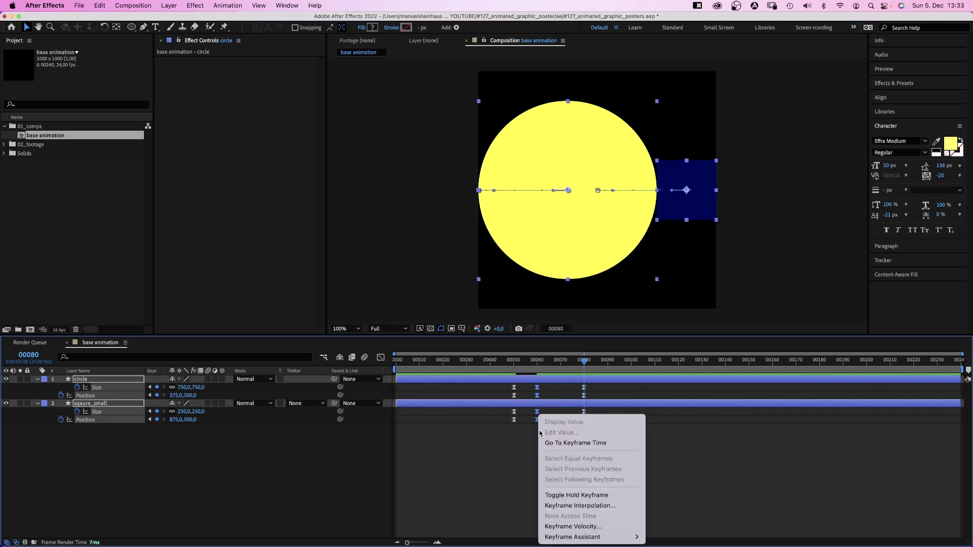
pyautogui.click(562, 495)
pyautogui.click(544, 482)
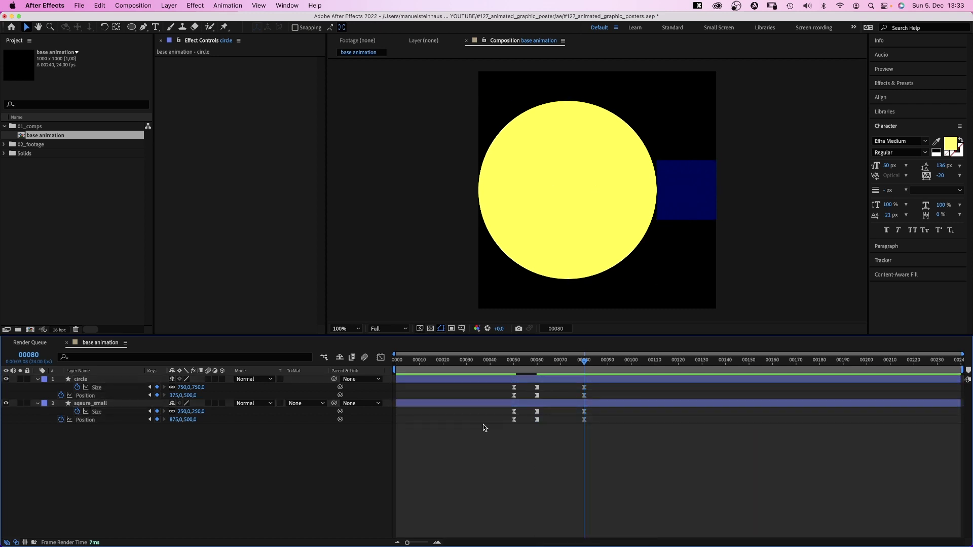
# - Add a full-frame rectangle layer with a cyan 00C8FF fill
pyautogui.moveTo(132, 27); pyautogui.dragTo(152, 29)
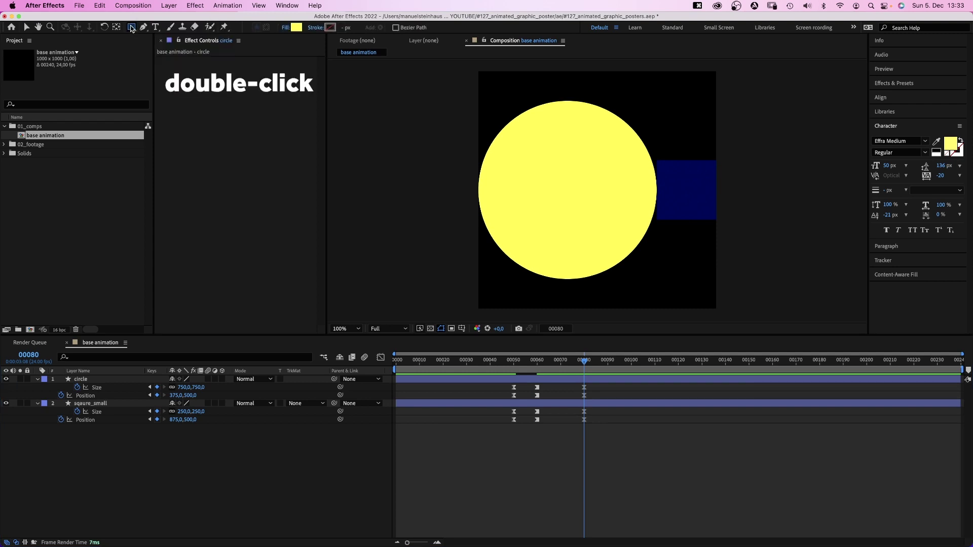
pyautogui.doubleClick(131, 27)
pyautogui.click(373, 27)
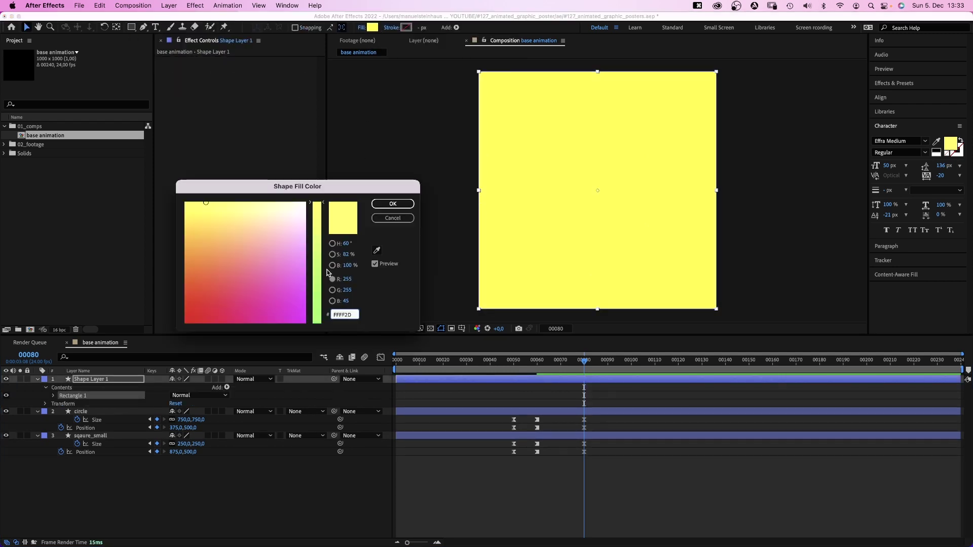
pyautogui.moveTo(325, 272); pyautogui.dragTo(318, 323)
pyautogui.moveTo(284, 238); pyautogui.dragTo(316, 227)
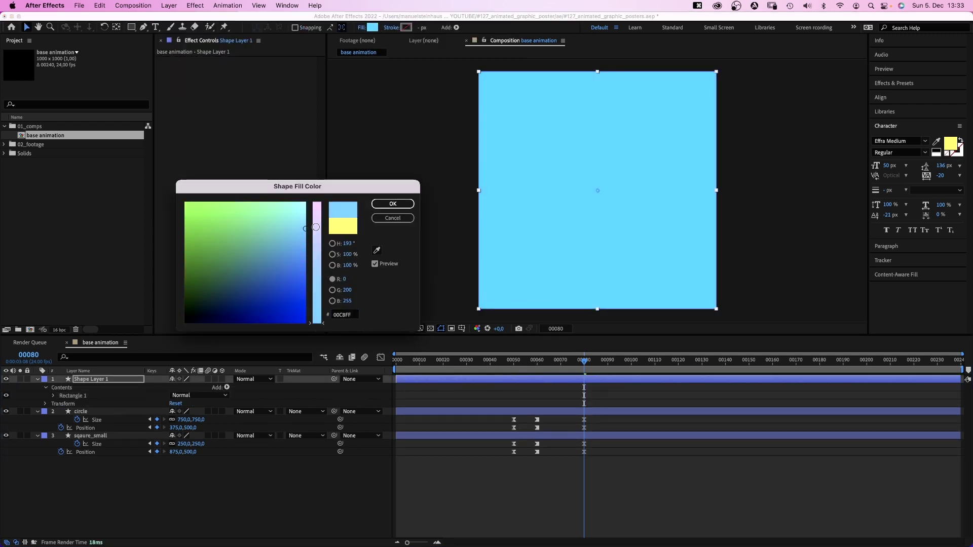
pyautogui.click(392, 204)
# - Name it square_big, place it below square_small, and start it at frame 80
pyautogui.press('Return')
pyautogui.write('sq')
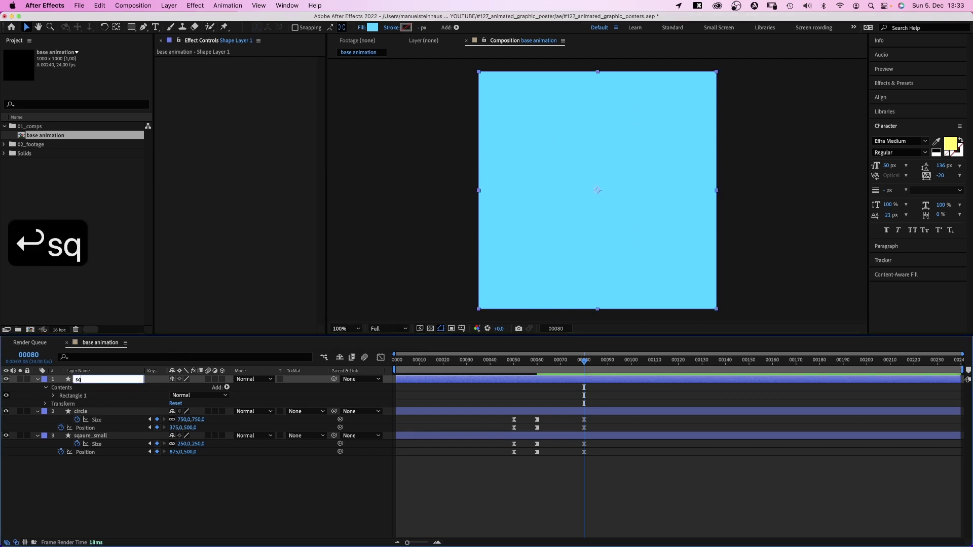
pyautogui.write('uare_big')
pyautogui.press('Return')
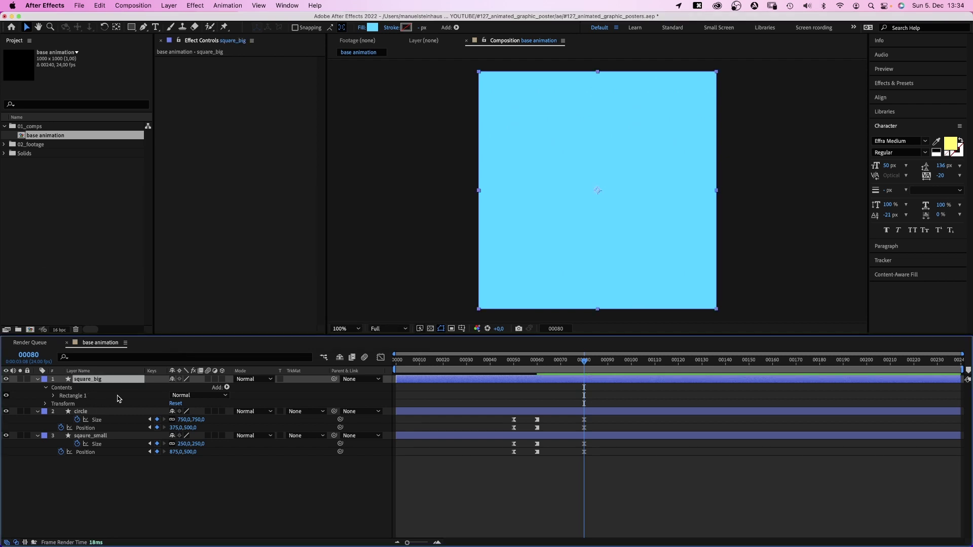
pyautogui.moveTo(103, 384); pyautogui.dragTo(103, 462)
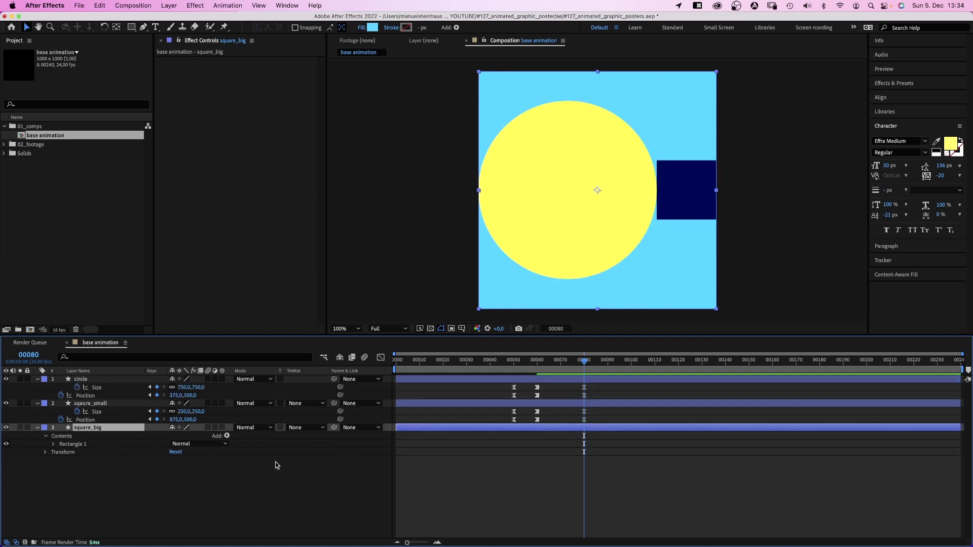
pyautogui.moveTo(419, 432); pyautogui.dragTo(582, 442)
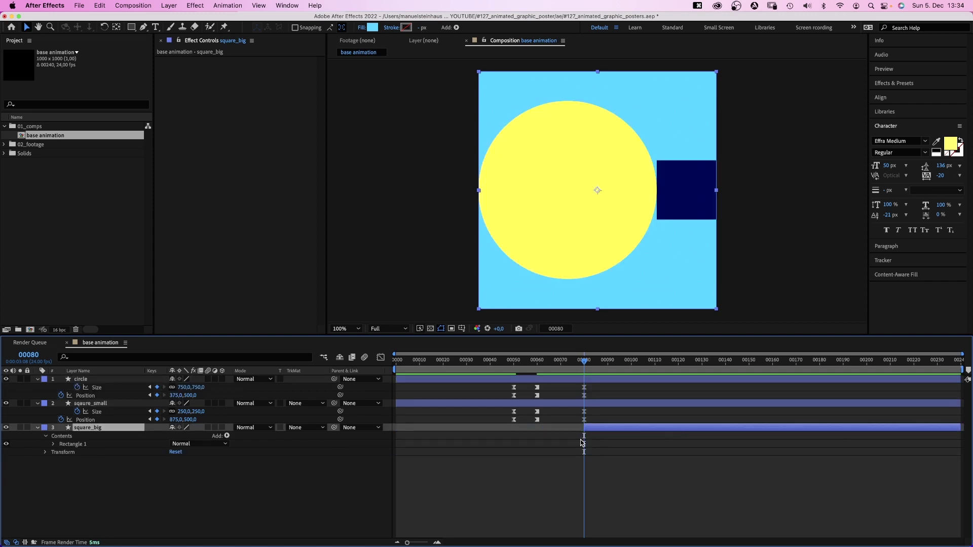
# - Start square_big at x -500 and add keyframes for all animated properties at frame 90
pyautogui.press('p')
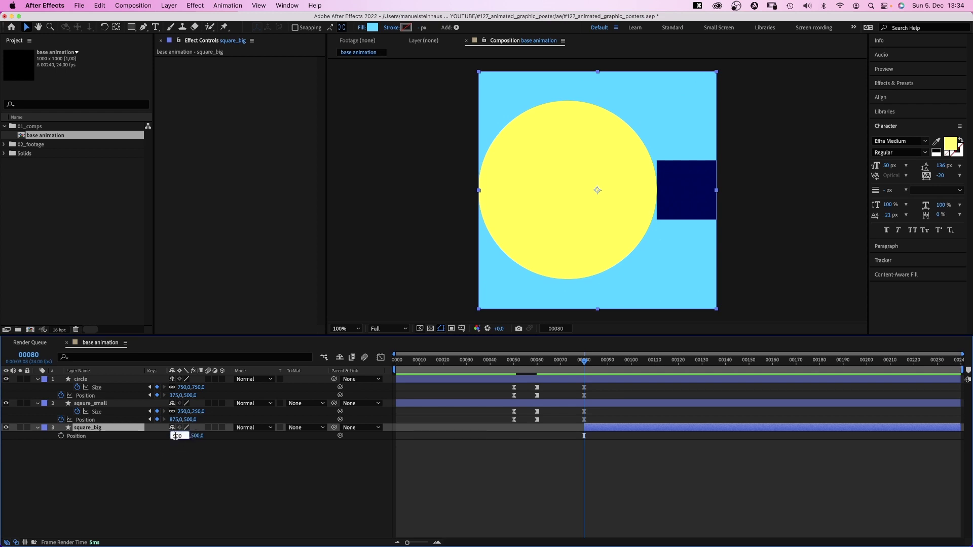
pyautogui.write('-500')
pyautogui.press('Return')
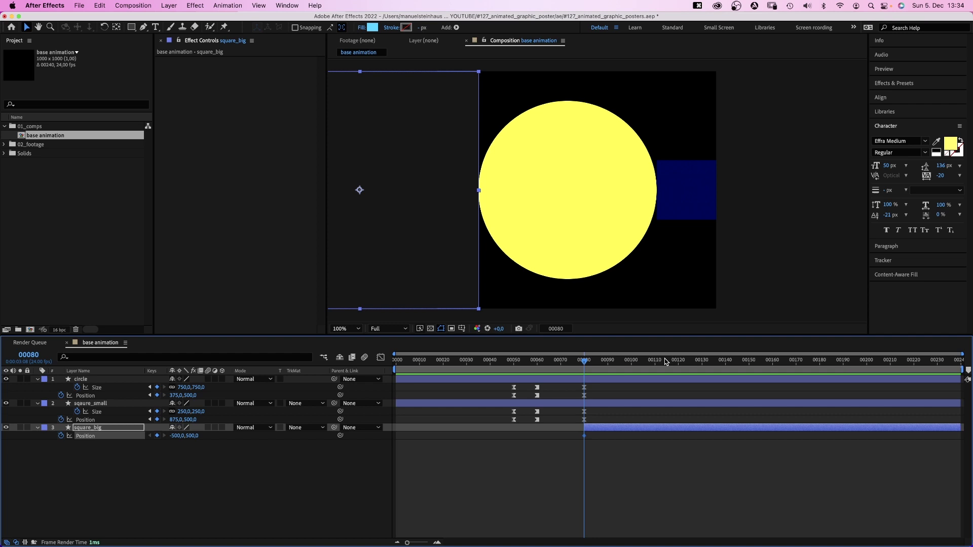
pyautogui.moveTo(594, 361); pyautogui.dragTo(609, 365)
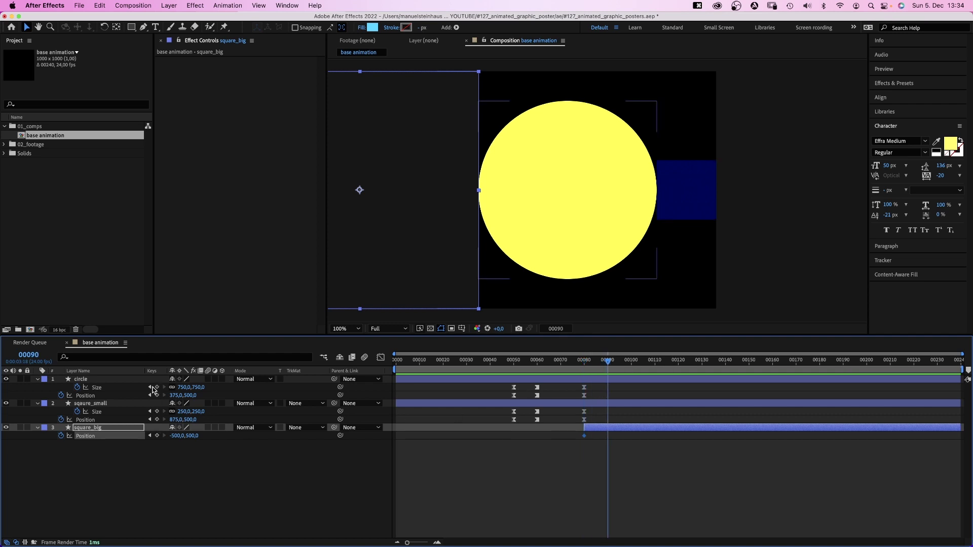
pyautogui.keyDown('shift'); pyautogui.click(85, 387); pyautogui.keyUp('shift')
pyautogui.click(157, 395)
# - At frame 90, set square_small x 1625, square_big x 0, circle Size 1000 and x 1000
pyautogui.click(175, 420)
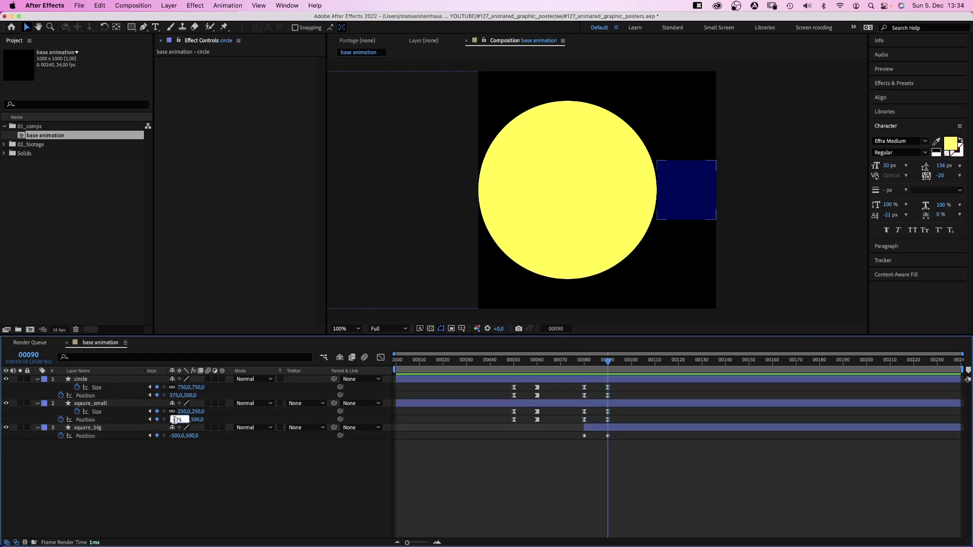
pyautogui.write('1625')
pyautogui.press('Return')
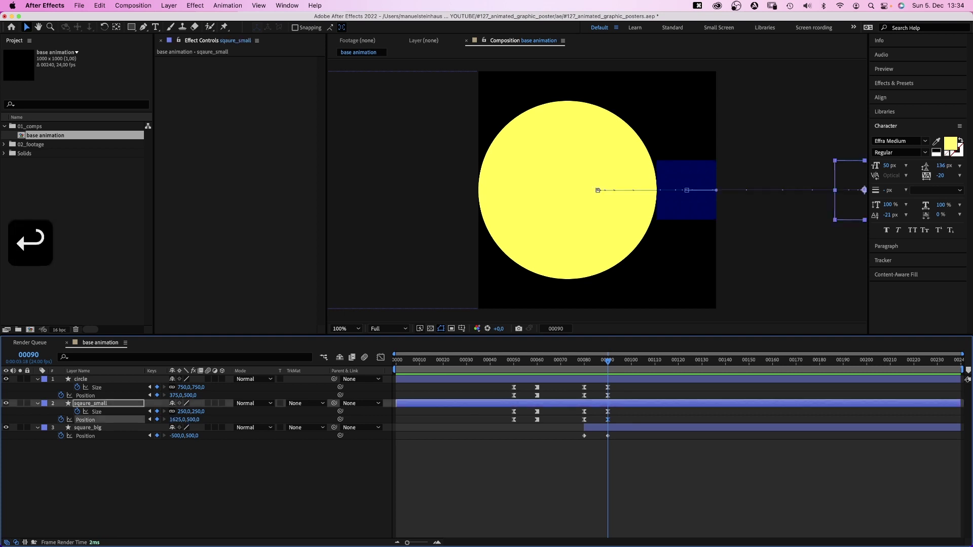
pyautogui.write('0')
pyautogui.press('Return')
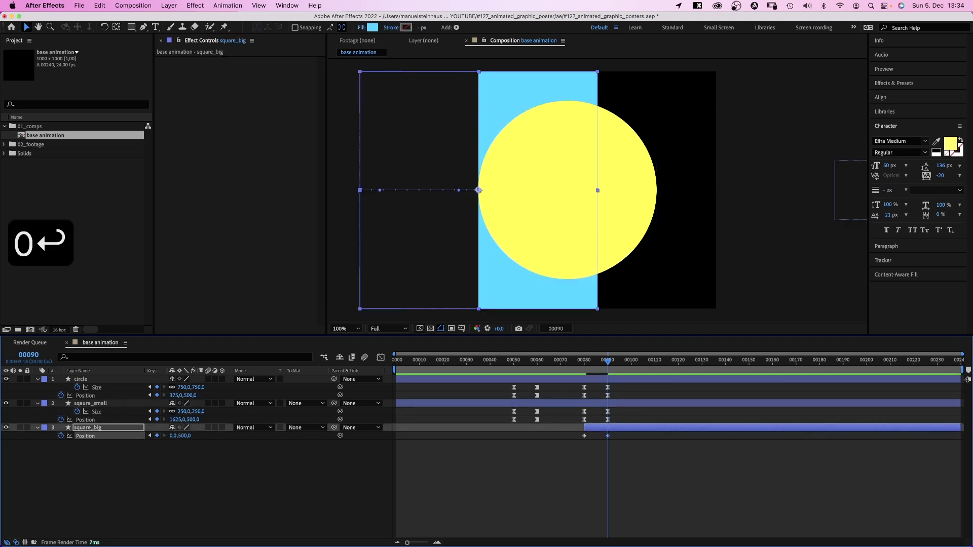
pyautogui.write('1000')
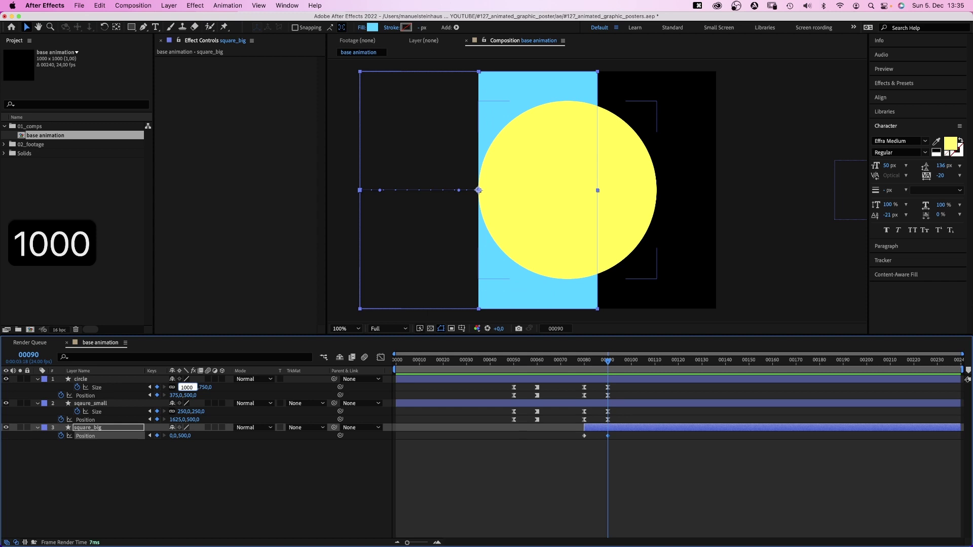
pyautogui.press('Return')
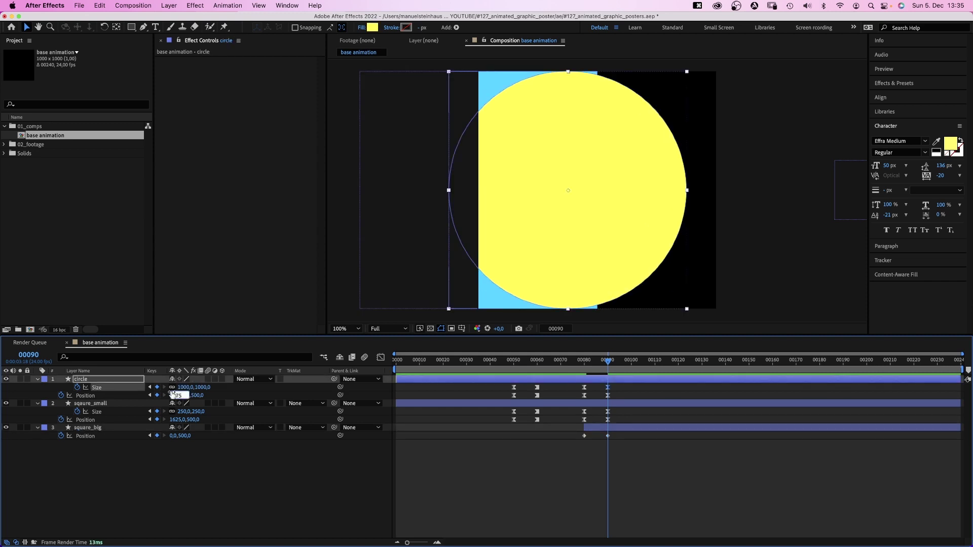
pyautogui.write('1000')
pyautogui.press('Return')
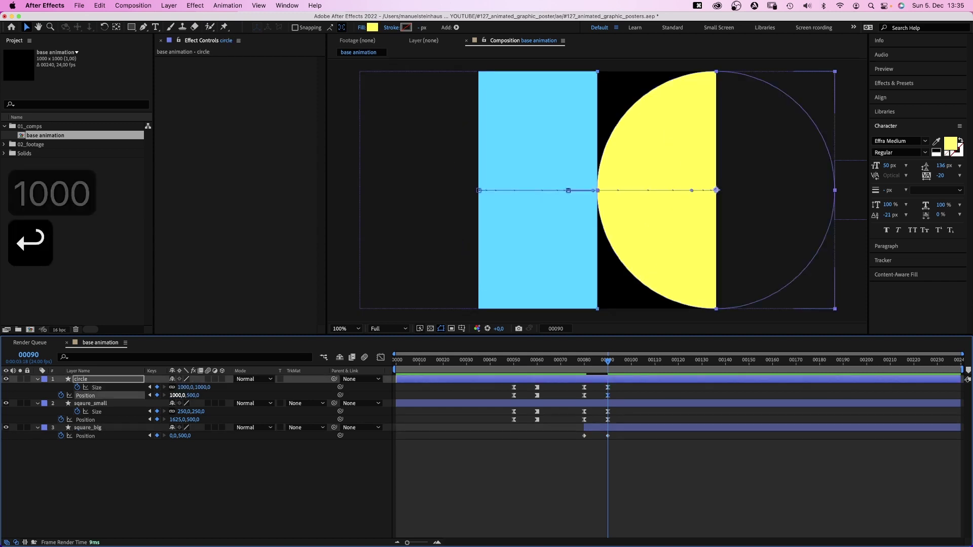
pyautogui.moveTo(622, 385); pyautogui.dragTo(575, 453)
# - Easy Ease the frame 80–90 keyframes, sharpen their speed curve, and preview the result
pyautogui.rightClick(585, 437)
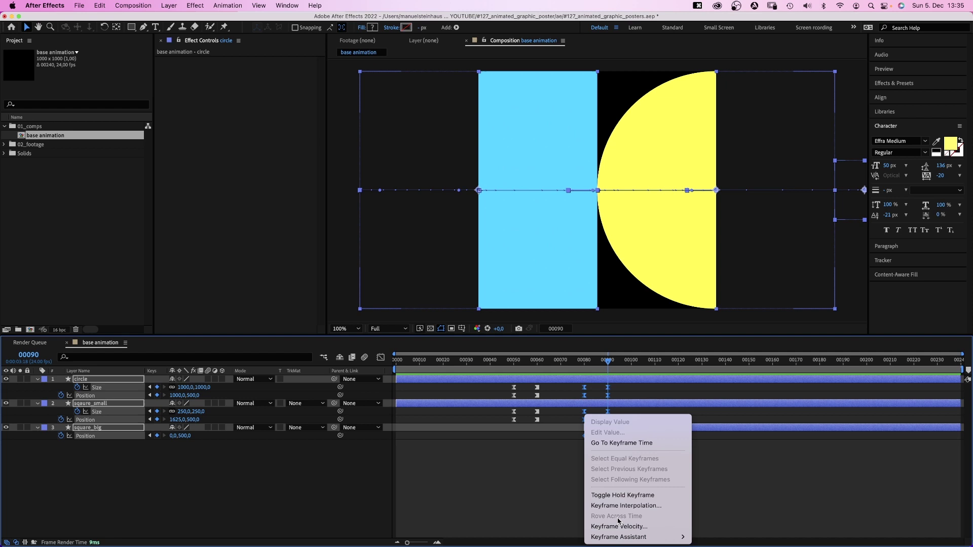
pyautogui.moveTo(629, 537)
pyautogui.click(713, 472)
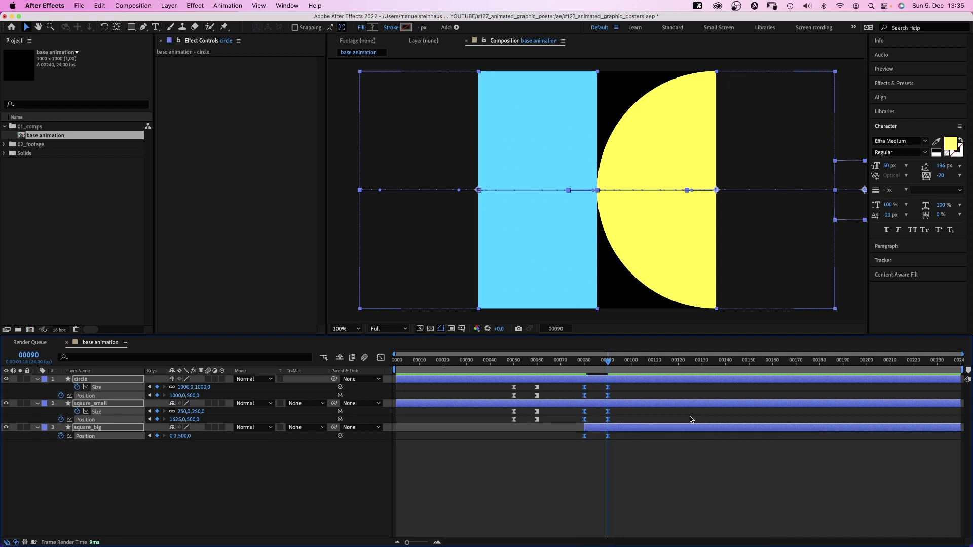
pyautogui.click(380, 358)
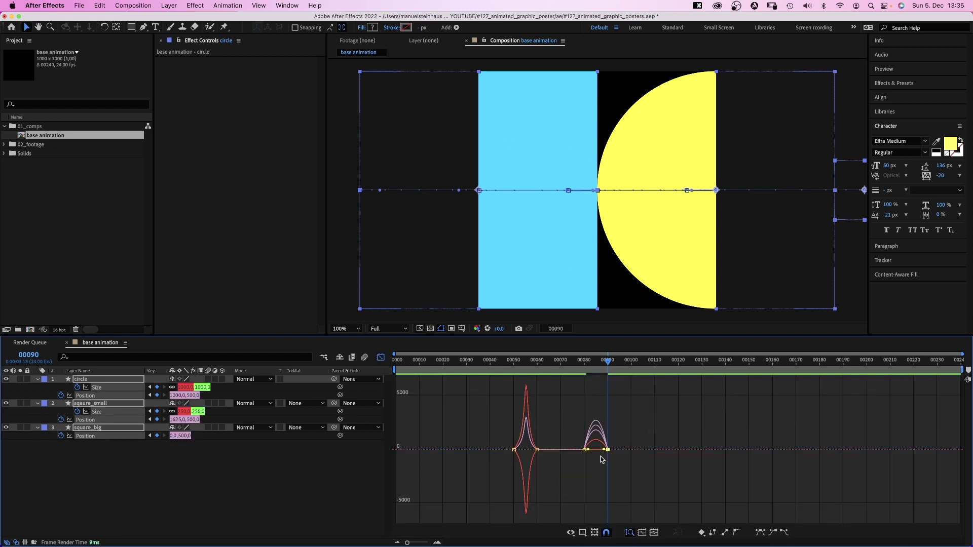
pyautogui.moveTo(605, 449); pyautogui.dragTo(593, 453)
pyautogui.press('space')
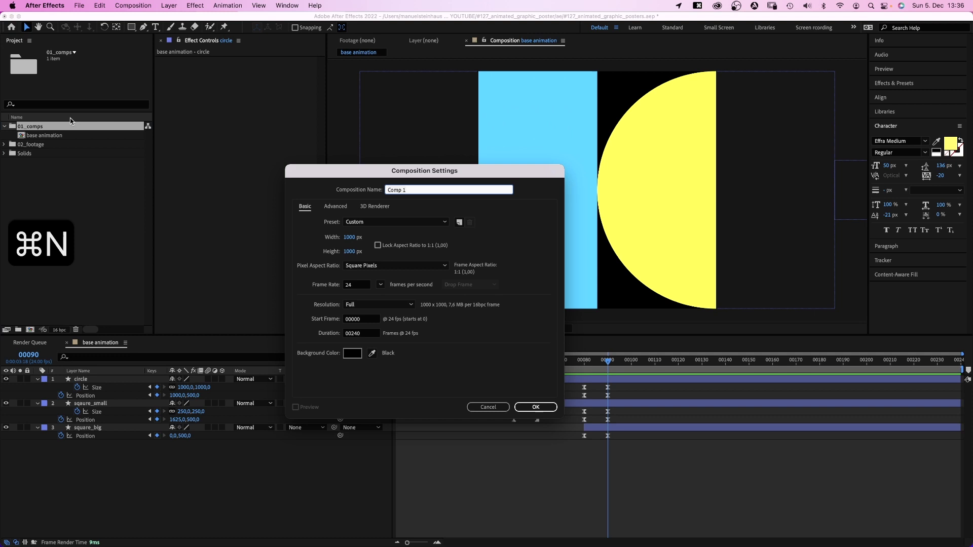
# - Create a 2500 × 250 composition named line
pyautogui.write('line')
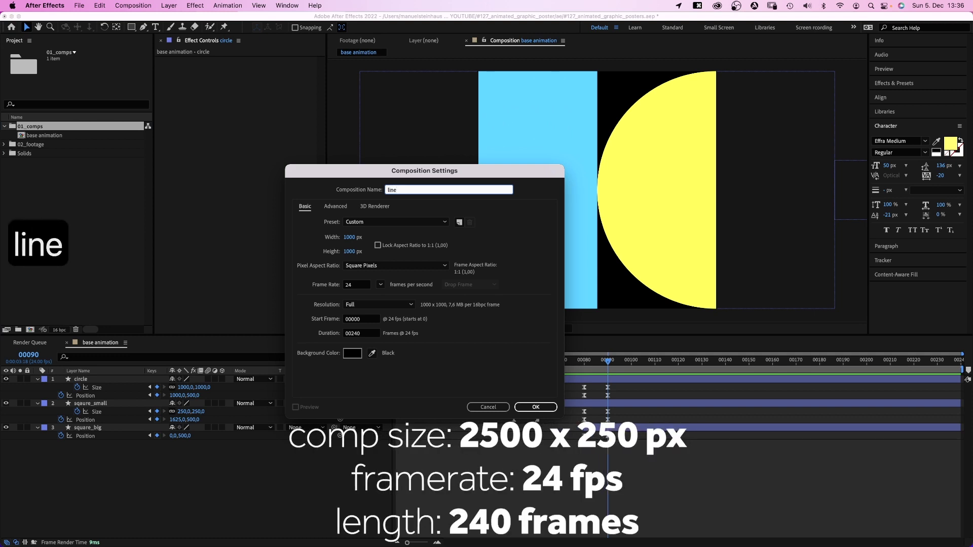
pyautogui.press('Tab')
pyautogui.press('Tab')
pyautogui.press('Tab')
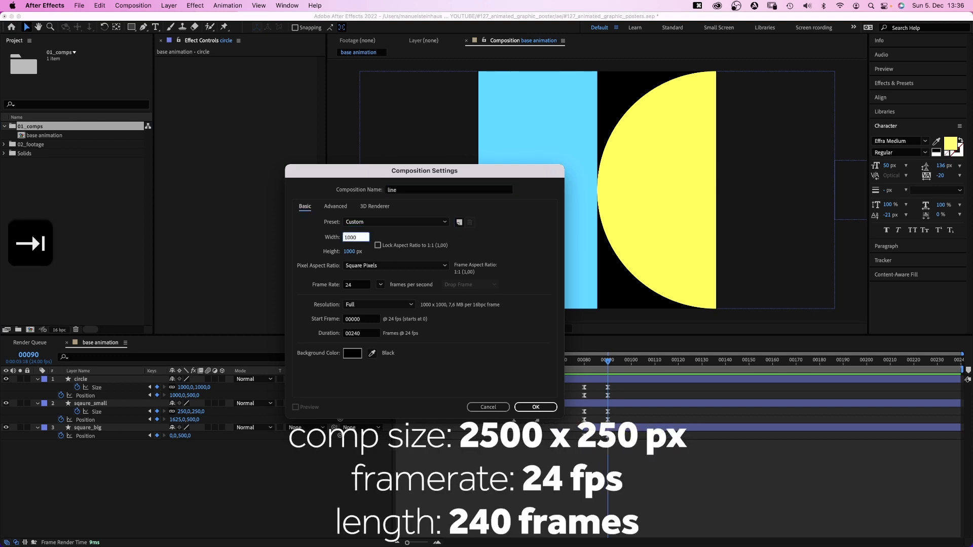
pyautogui.write('2500')
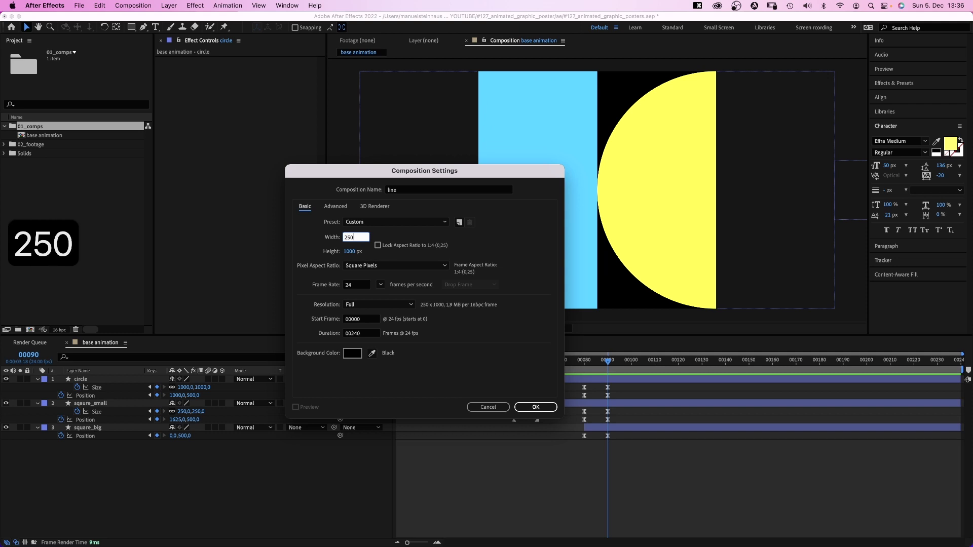
pyautogui.press('Tab')
pyautogui.write('250')
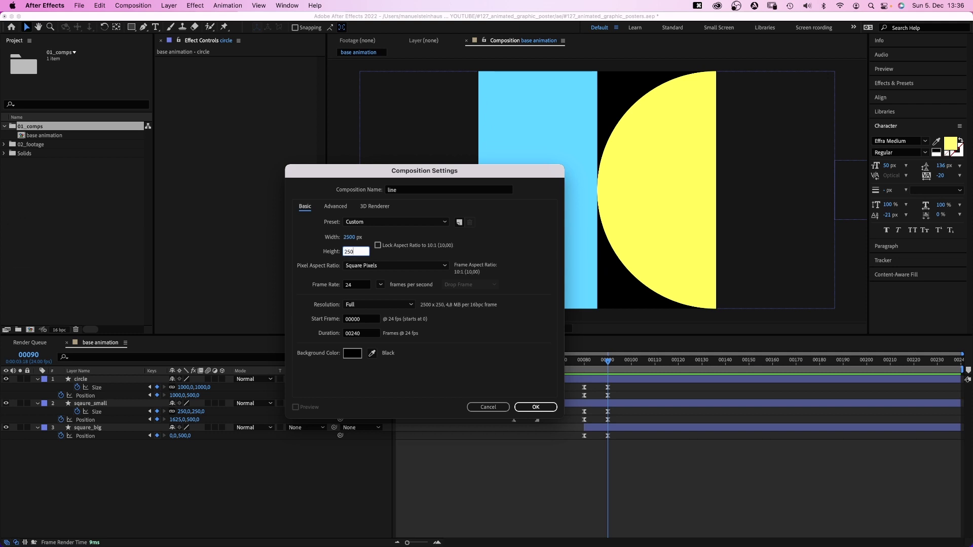
pyautogui.press('Return')
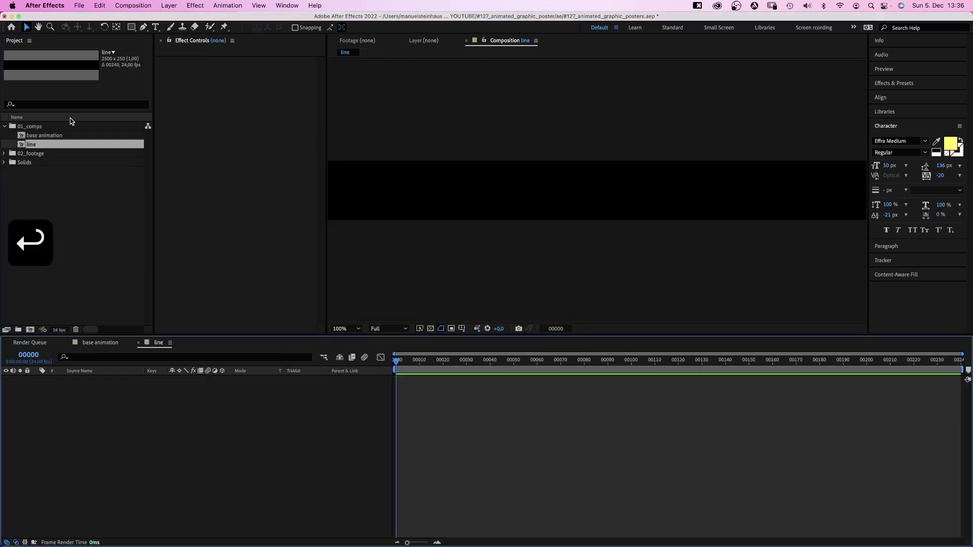
# - Place base animation in the line comp at 25% scale and position 125,125
pyautogui.moveTo(56, 135); pyautogui.dragTo(204, 405)
pyautogui.press('s')
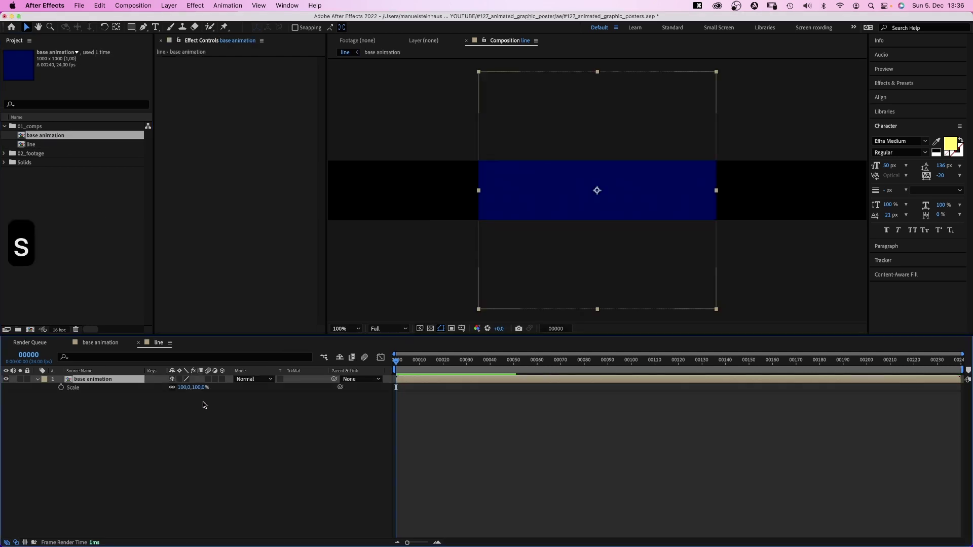
pyautogui.click(185, 388)
pyautogui.write('25')
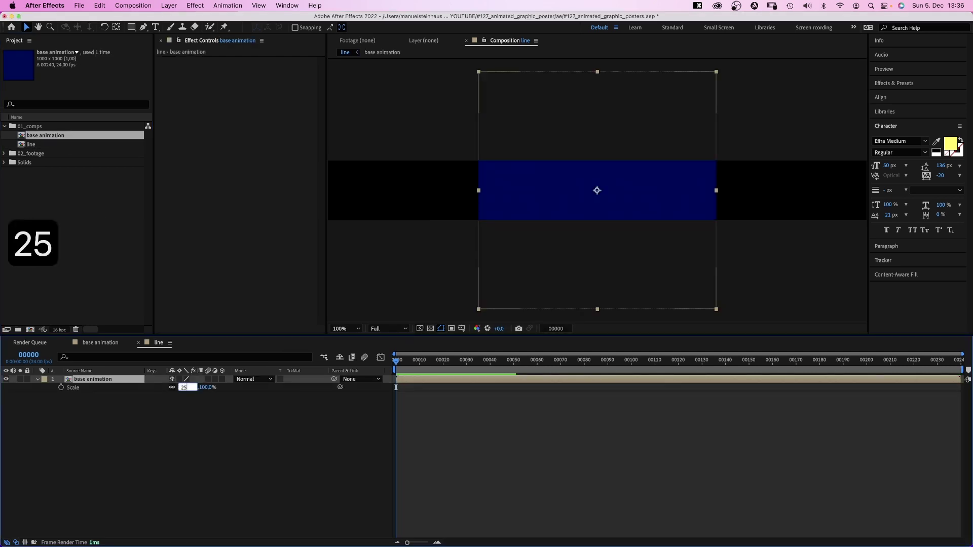
pyautogui.press('Return')
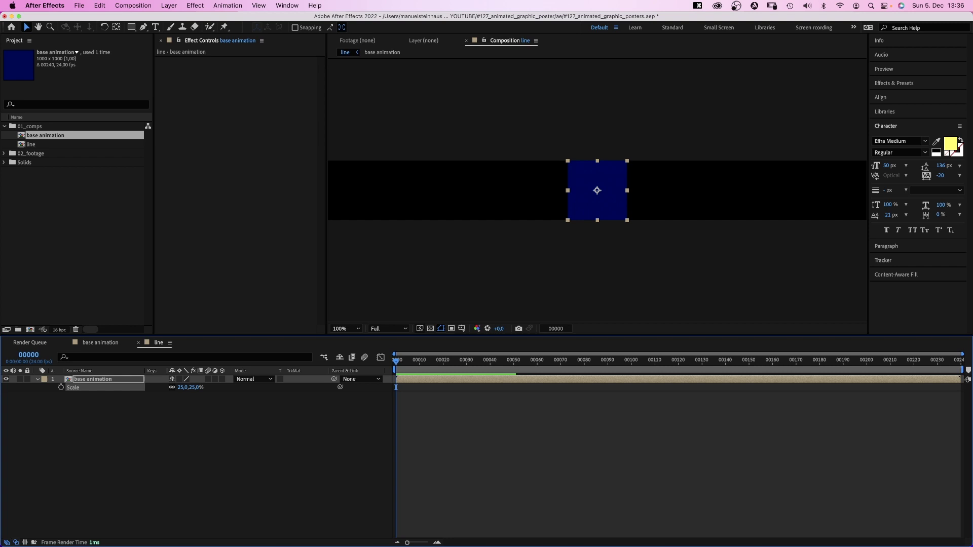
pyautogui.hotkey('shift', 'p')
pyautogui.click(187, 469)
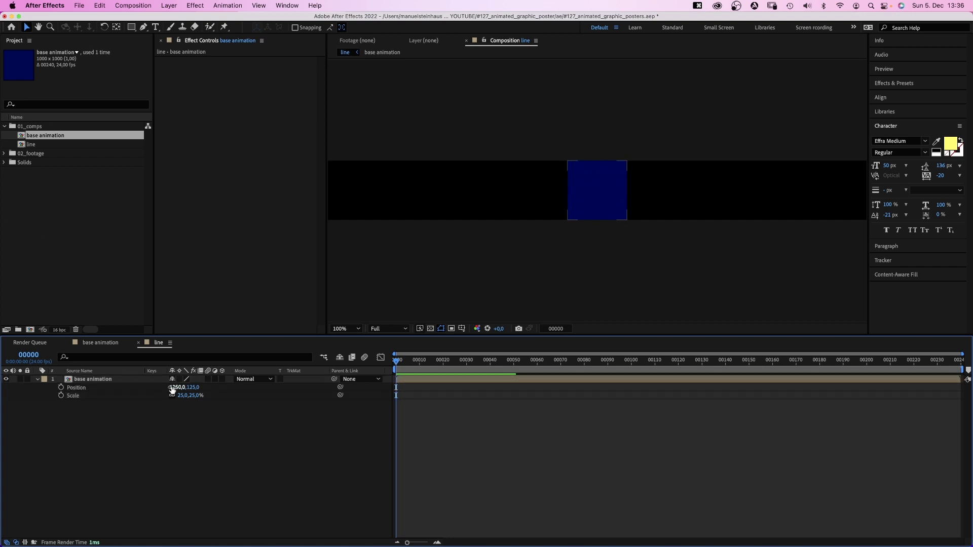
pyautogui.write('125')
pyautogui.press('Return')
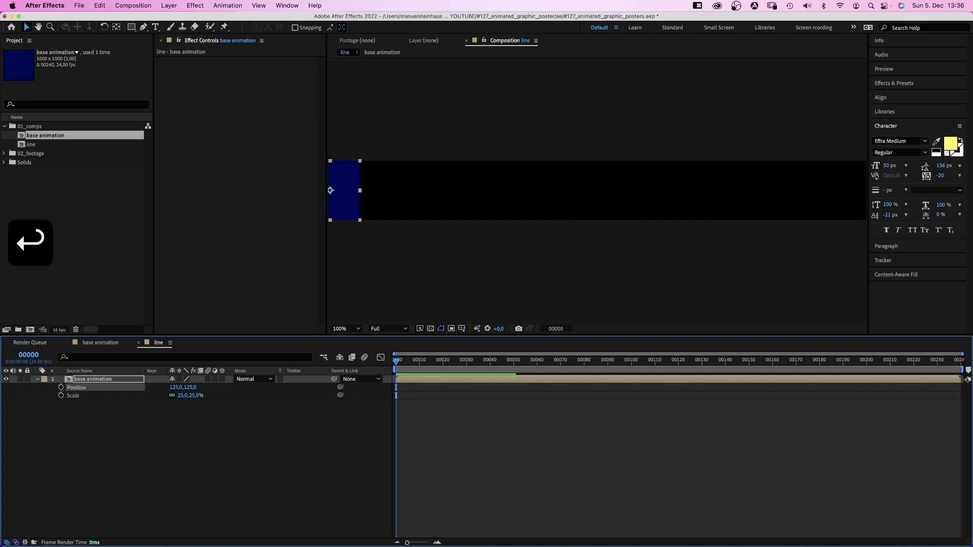
pyautogui.press('space')
pyautogui.moveTo(518, 258); pyautogui.dragTo(573, 260)
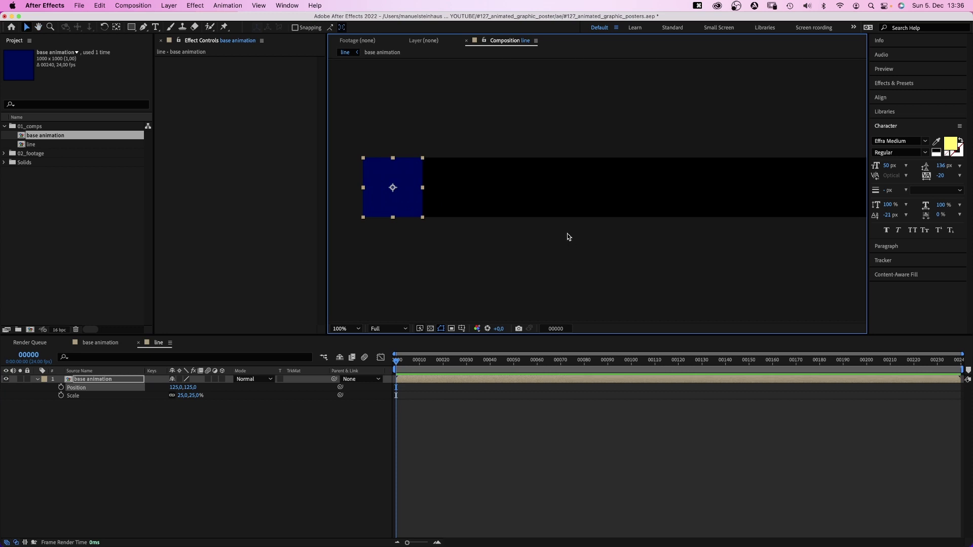
# - Apply CC RepeTile to base animation with Expand Right 25000 and preview the tiling
pyautogui.click(887, 84)
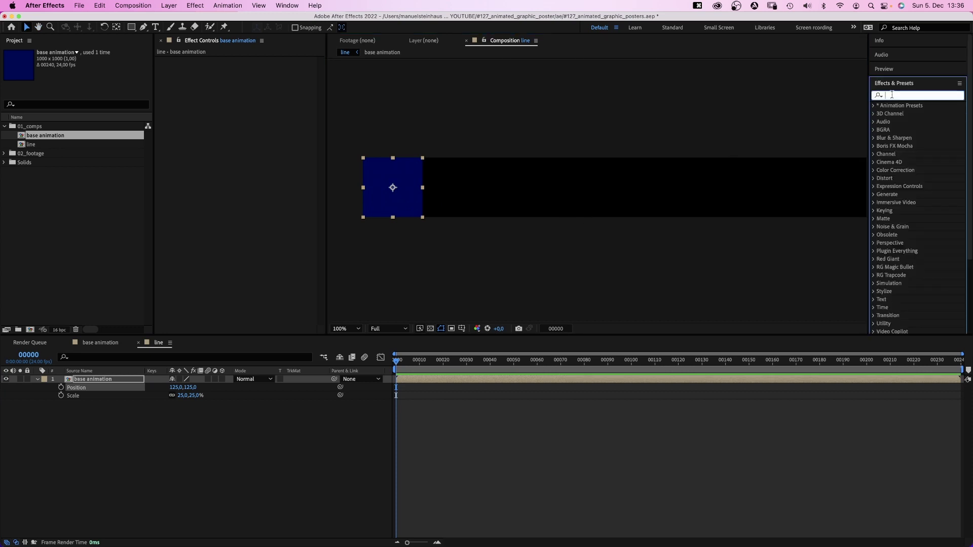
pyautogui.write('cc repe')
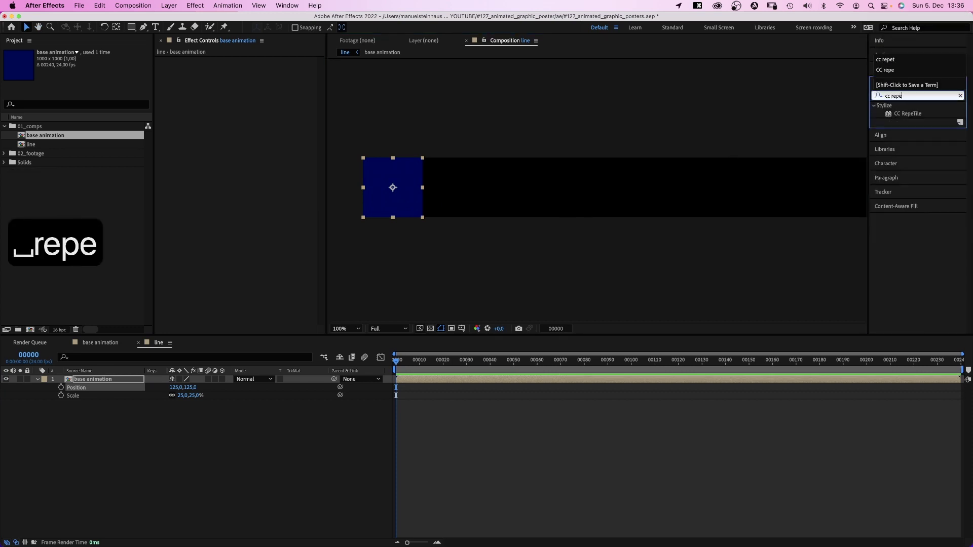
pyautogui.moveTo(897, 113); pyautogui.dragTo(172, 127)
pyautogui.moveTo(254, 68)
pyautogui.mouseDown()
pyautogui.moveTo(325, 68)
pyautogui.moveTo(237, 68)
pyautogui.moveTo(253, 69)
pyautogui.mouseUp()
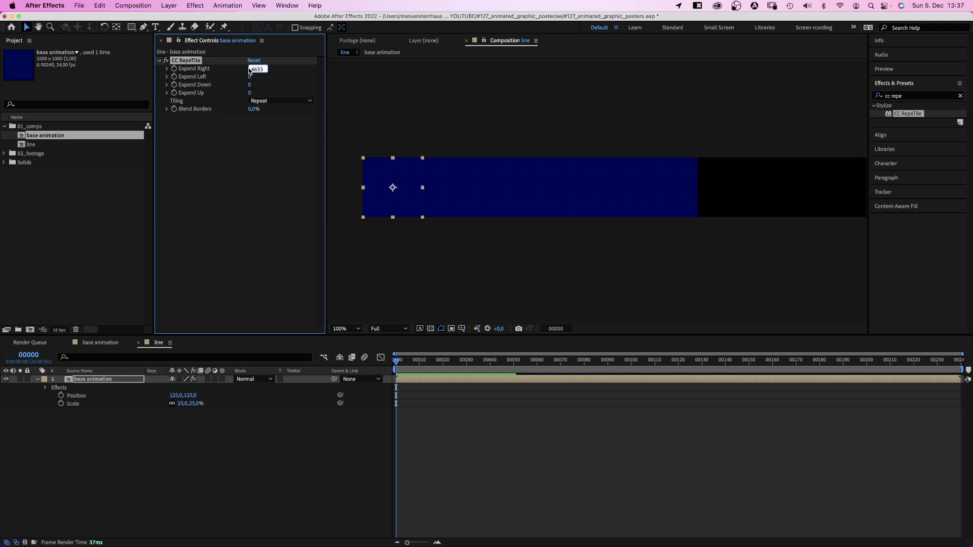
pyautogui.write('25000')
pyautogui.press('Return')
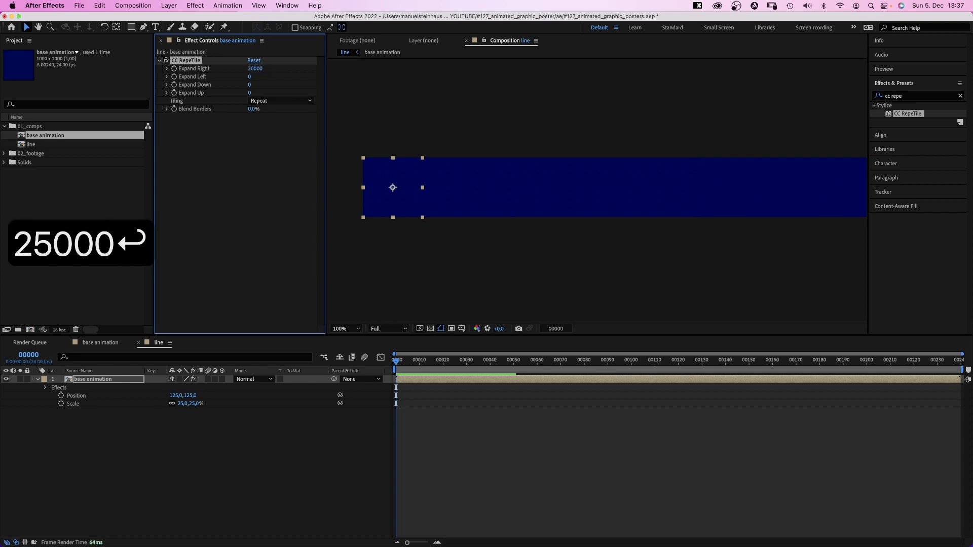
pyautogui.press('0')
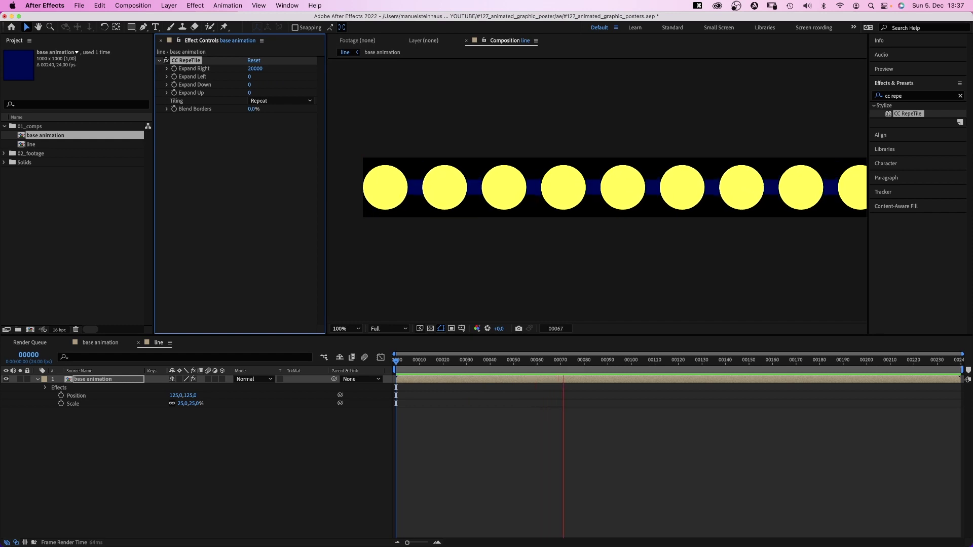
# - Remove the CC RepeTile effect and add a base animation copy shifted +250 px in X
pyautogui.press('0')
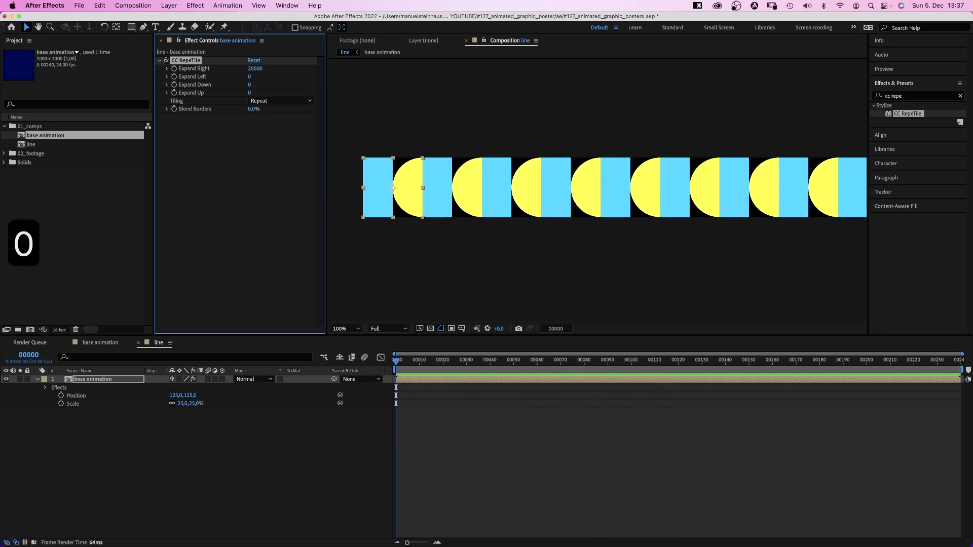
pyautogui.press('BackSpace')
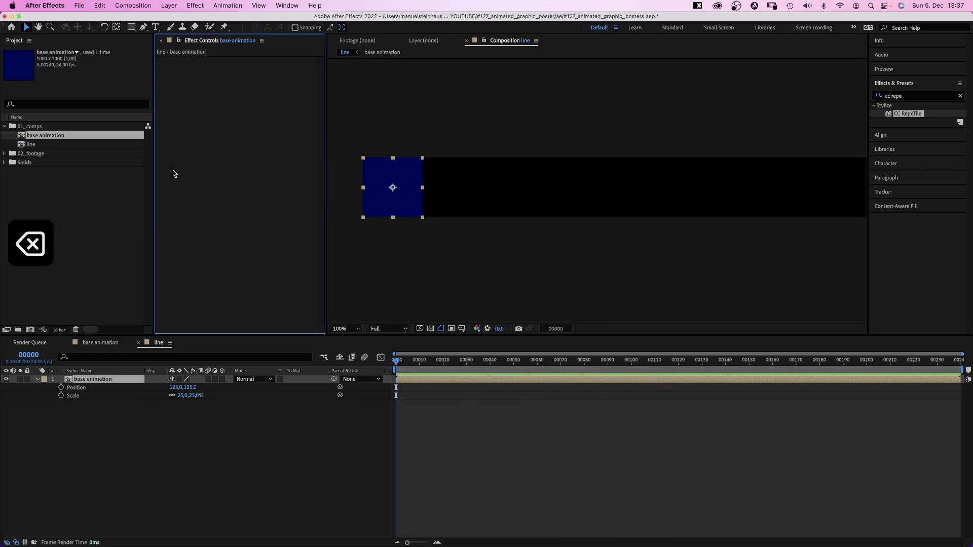
pyautogui.click(89, 380)
pyautogui.press('super+d')
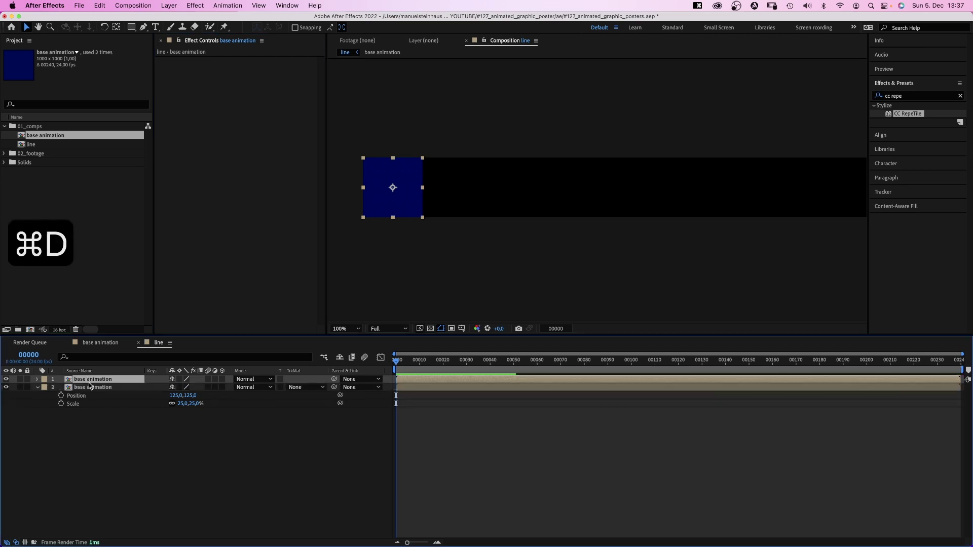
pyautogui.press('p')
pyautogui.click(174, 388)
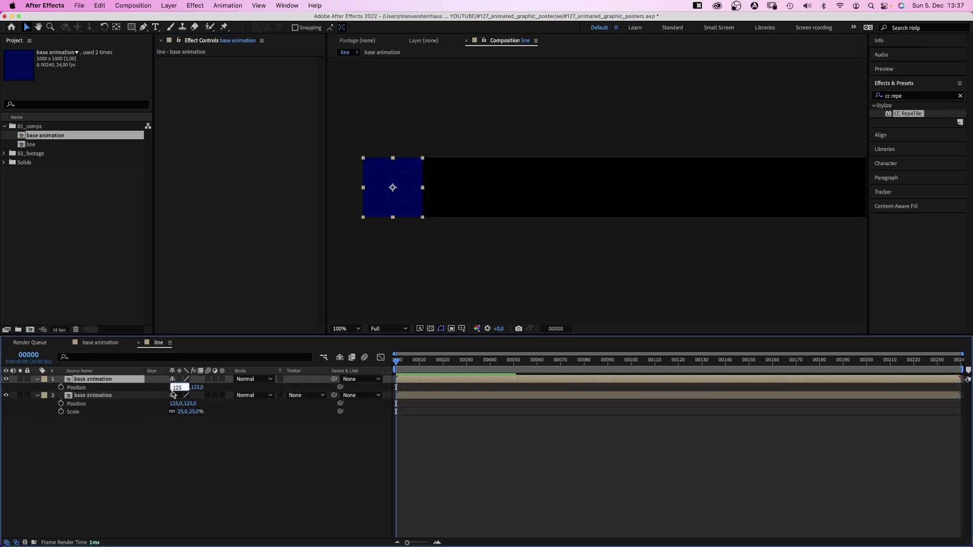
pyautogui.write('+')
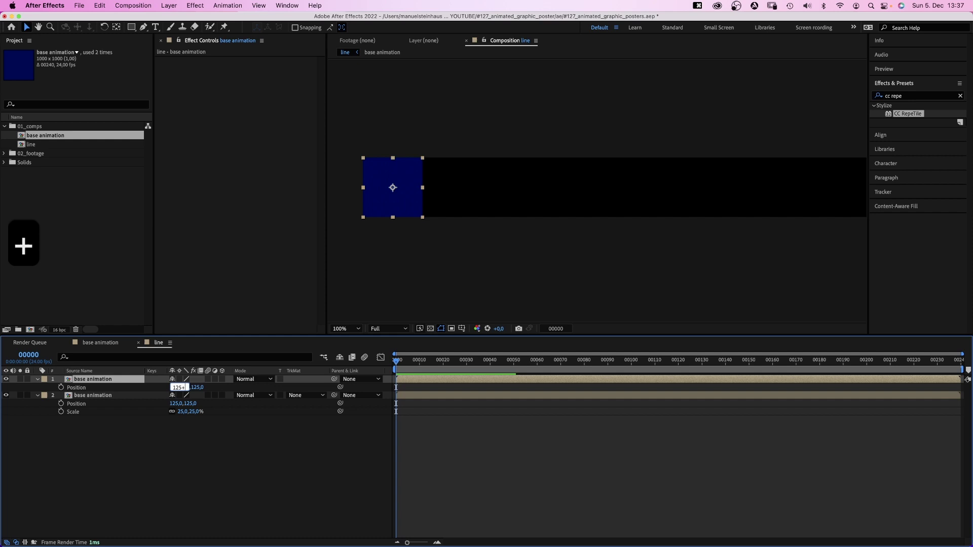
pyautogui.write('250')
pyautogui.press('Return')
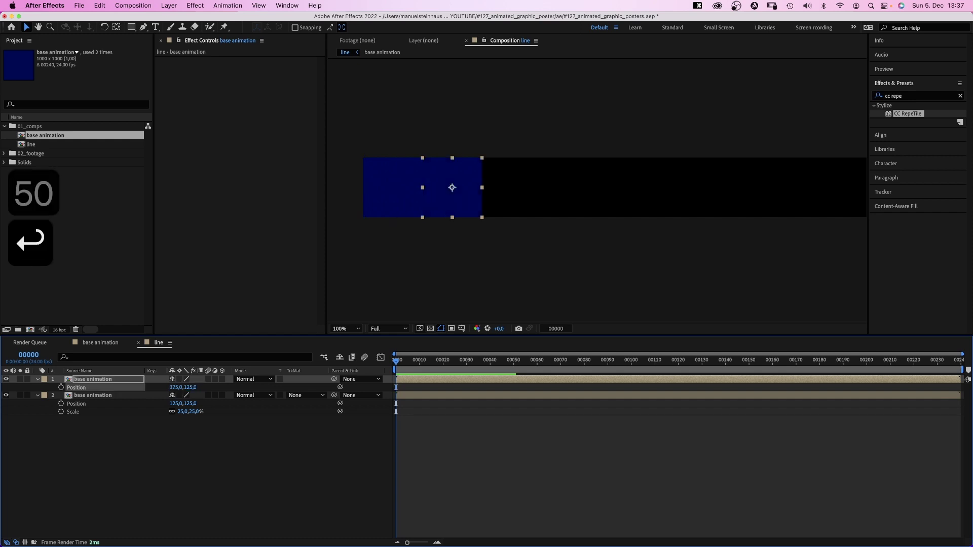
# - Add three more base animation copies, each +250 px in X, reaching X 1125
pyautogui.press('cmd+d')
pyautogui.click(175, 387)
pyautogui.write('+250')
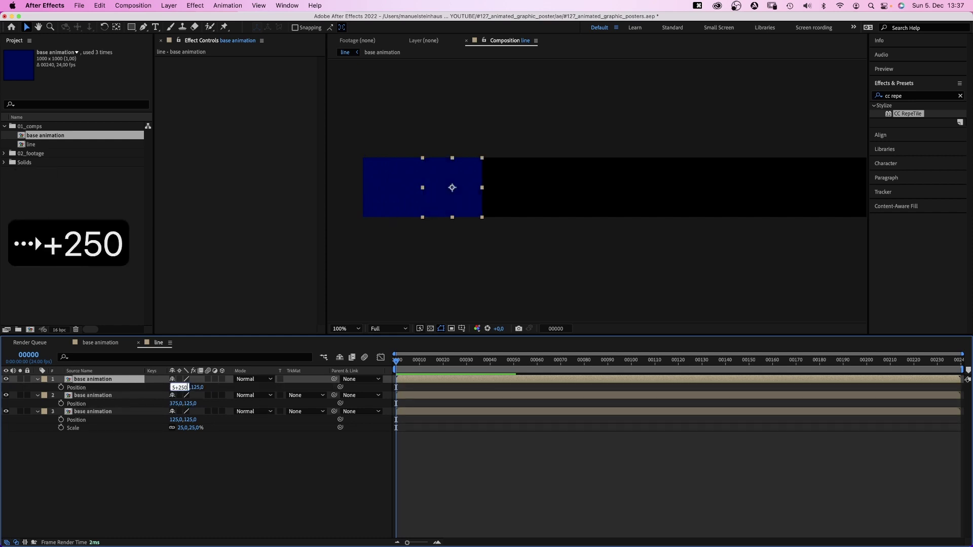
pyautogui.press('Return')
pyautogui.press('cmd+d')
pyautogui.click(175, 387)
pyautogui.write('+250')
pyautogui.press('Return')
pyautogui.press('super+d')
pyautogui.click(175, 387)
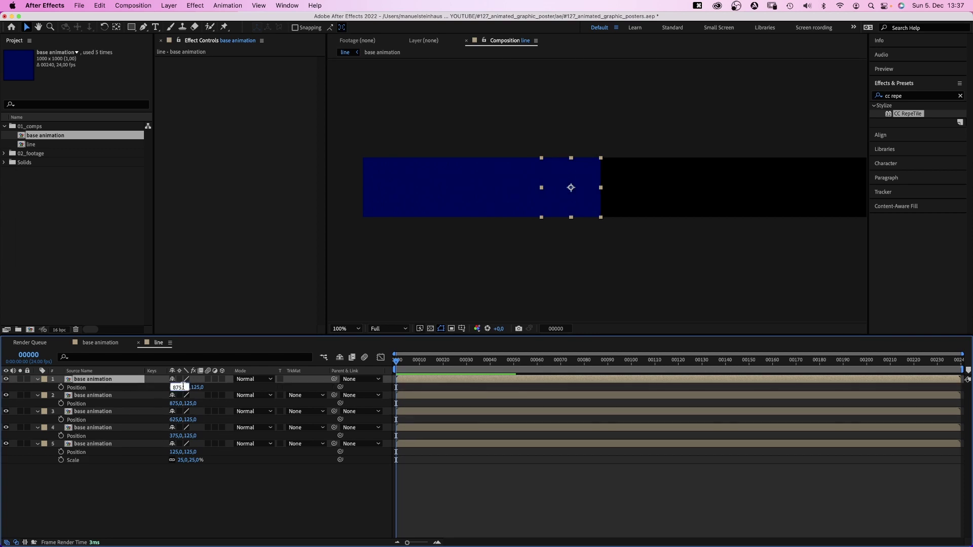
# - Add three more copies, each offset +250 px in X, reaching X 1875
pyautogui.write('+250')
pyautogui.press('Return')
pyautogui.press('super+d')
pyautogui.click(175, 387)
pyautogui.write('+250')
pyautogui.press('Return')
pyautogui.press('super+d')
pyautogui.press('p')
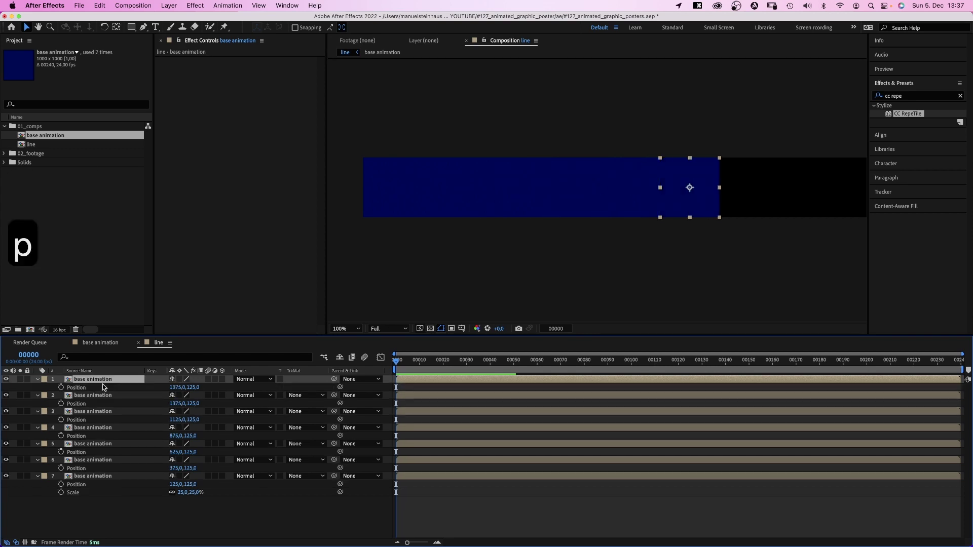
pyautogui.click(175, 387)
pyautogui.write('+250')
pyautogui.press('Return')
pyautogui.press('super+d')
pyautogui.press('p')
pyautogui.click(175, 387)
# - Add the ninth and tenth copies at +250 px steps, ending at X 2375
pyautogui.write('+250')
pyautogui.press('Return')
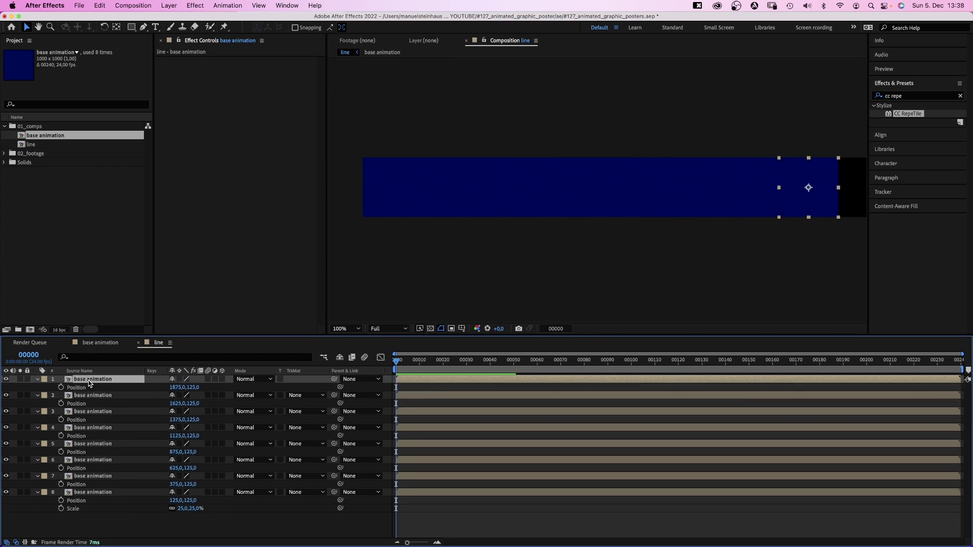
pyautogui.press('super+d')
pyautogui.press('p')
pyautogui.click(175, 387)
pyautogui.write('+250')
pyautogui.press('Return')
pyautogui.press('space')
pyautogui.moveTo(717, 263); pyautogui.dragTo(568, 263)
pyautogui.press('super+d')
pyautogui.press('p')
pyautogui.click(175, 388)
pyautogui.write('+250')
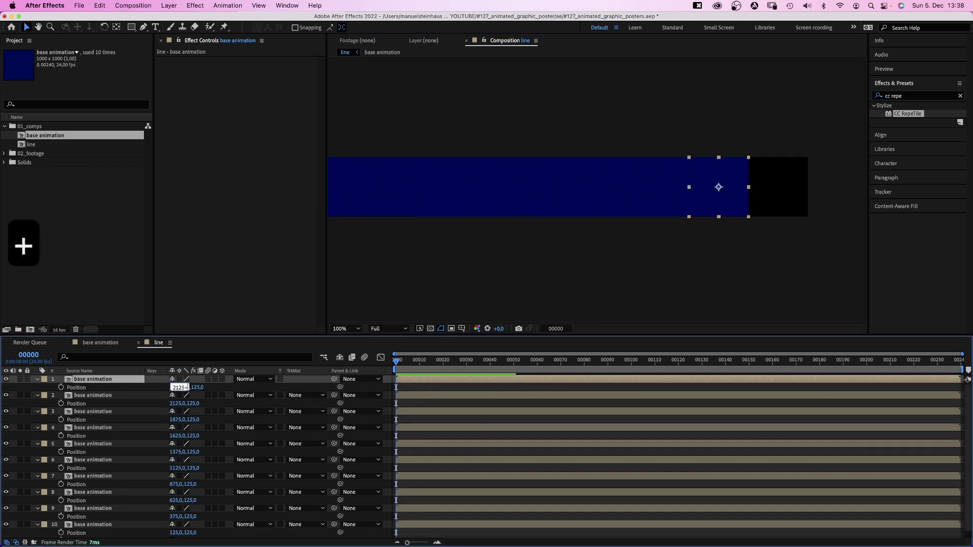
pyautogui.press('Return')
pyautogui.click(346, 329)
# - Fit the line comp in view, delay the base animation copies in time, and start the work area at frame 50
pyautogui.click(345, 337)
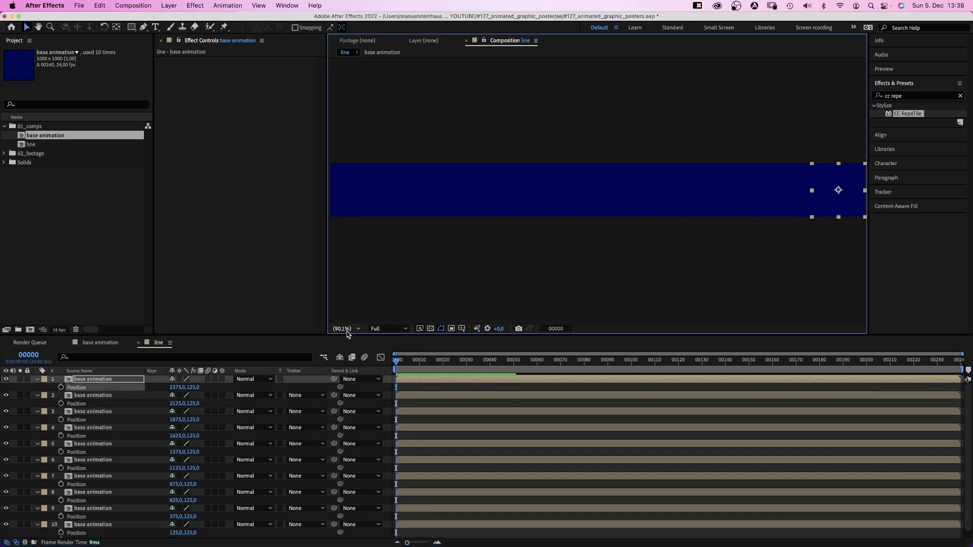
pyautogui.press('super+a')
pyautogui.press('p')
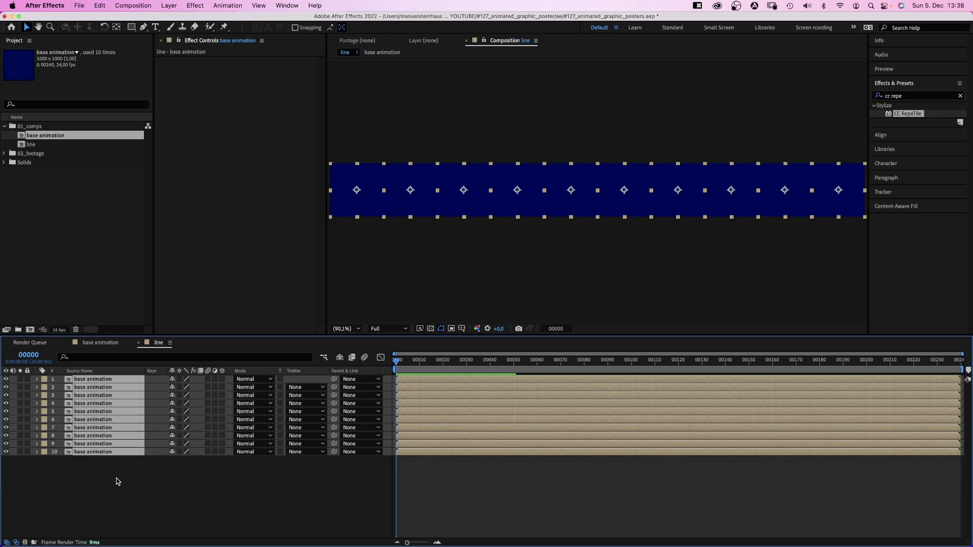
pyautogui.click(460, 476)
pyautogui.click(409, 453)
pyautogui.moveTo(408, 446); pyautogui.dragTo(501, 364)
pyautogui.press('b')
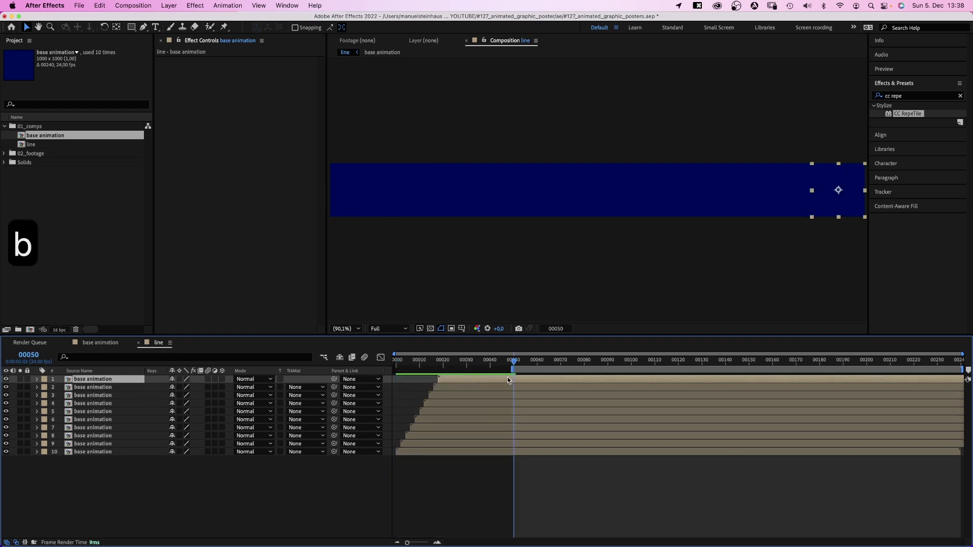
pyautogui.press('0')
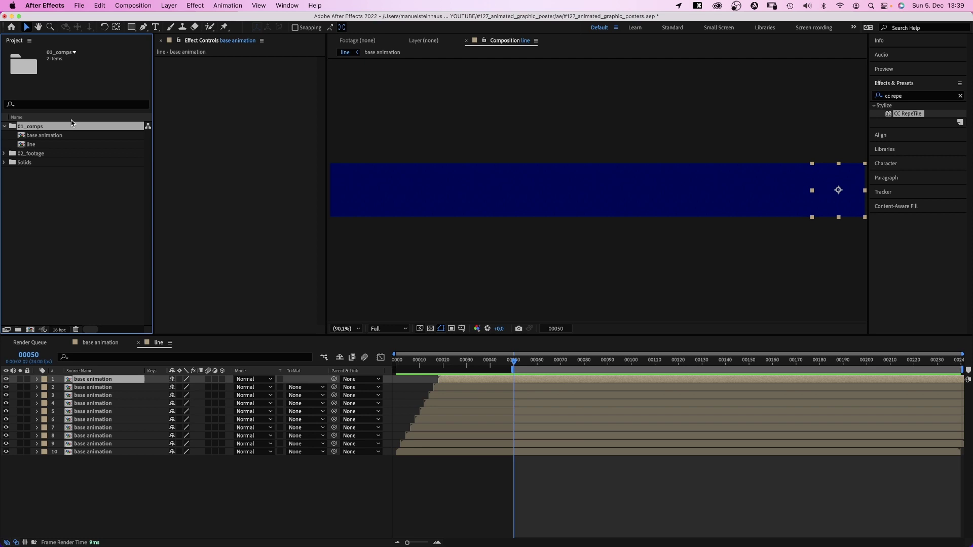
# - Create a 1920×1080 comp named 'poster' and add the line comp to it as a layer
pyautogui.press('super+n')
pyautogui.write('poster')
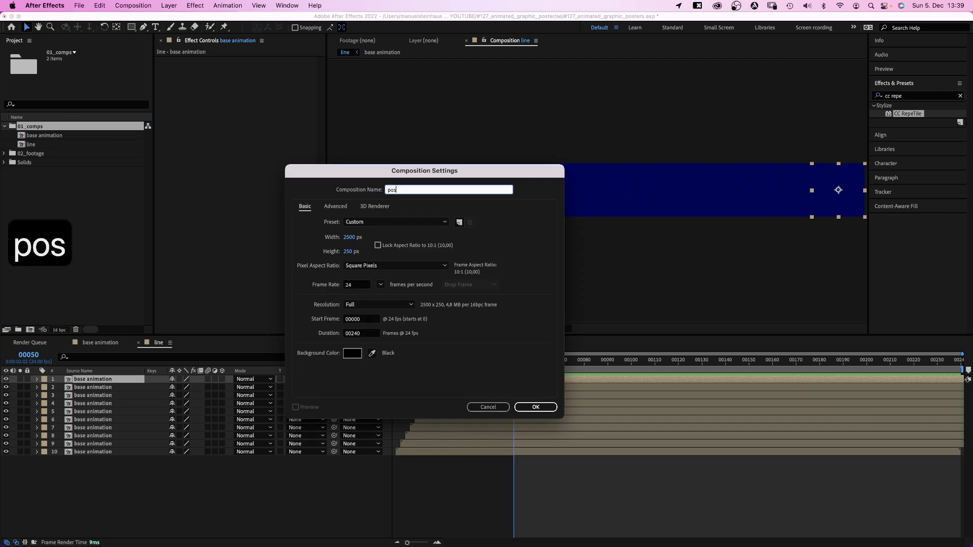
pyautogui.click(349, 238)
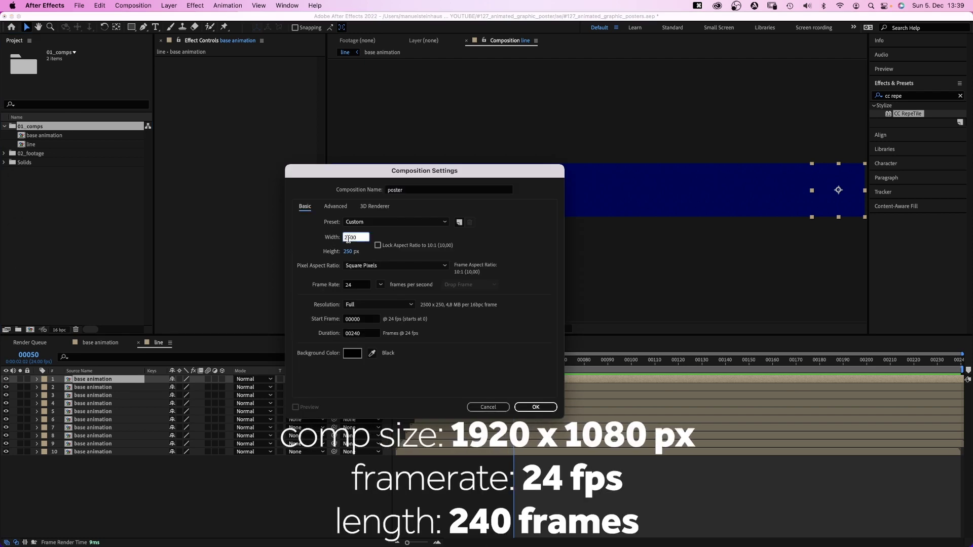
pyautogui.write('1920')
pyautogui.press('Tab')
pyautogui.write('1080')
pyautogui.press('Return')
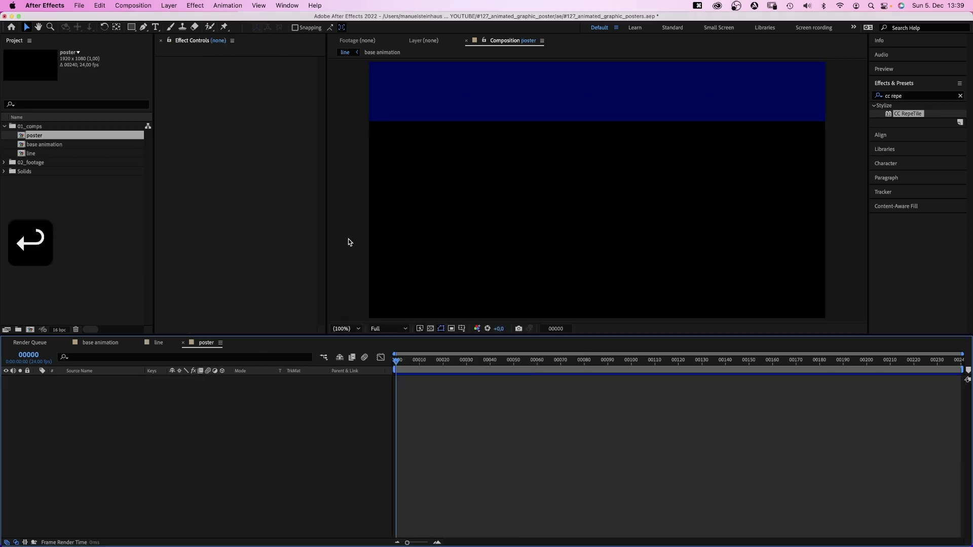
pyautogui.moveTo(30, 144); pyautogui.dragTo(109, 404)
# - At frame 50, move the line layer to the top and add a copy 250 px lower
pyautogui.click(514, 360)
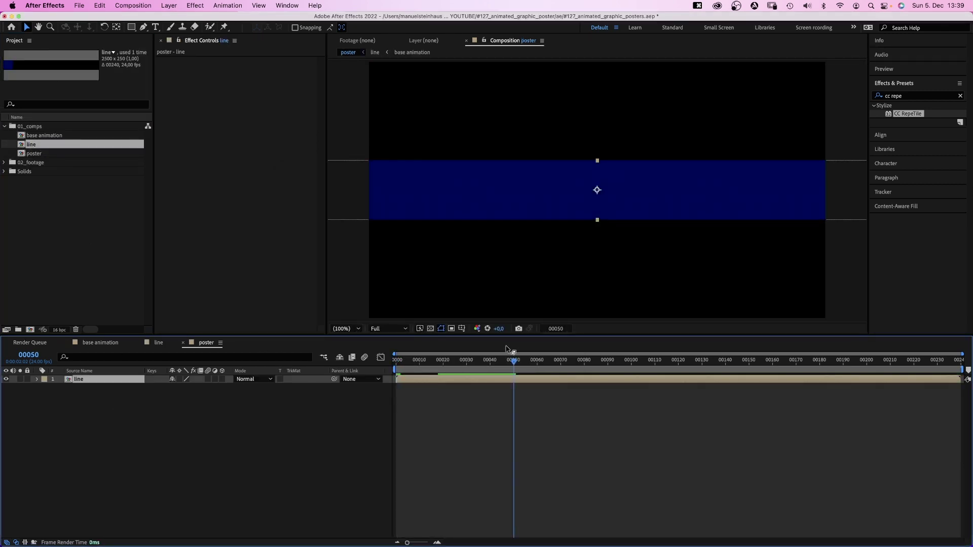
pyautogui.moveTo(515, 200); pyautogui.dragTo(515, 103)
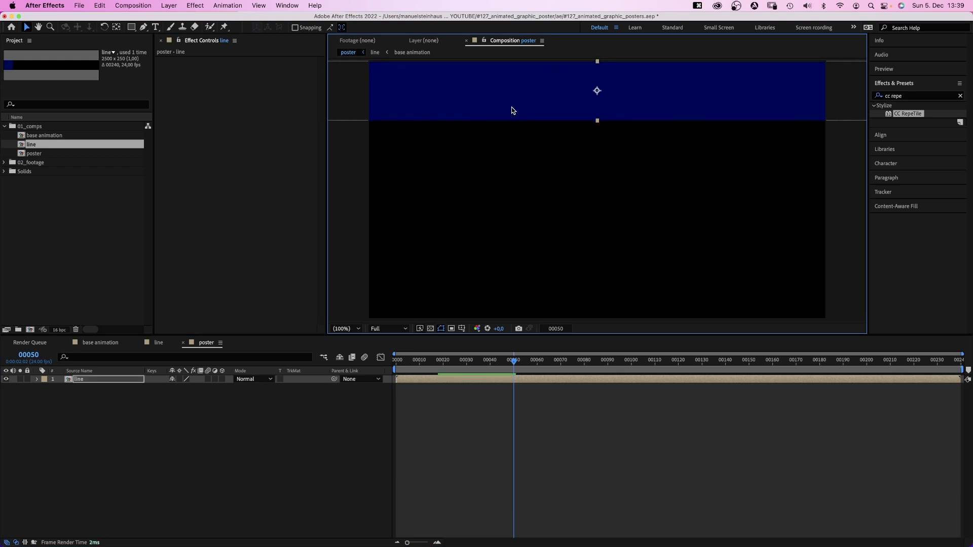
pyautogui.press('super+d')
pyautogui.press('p')
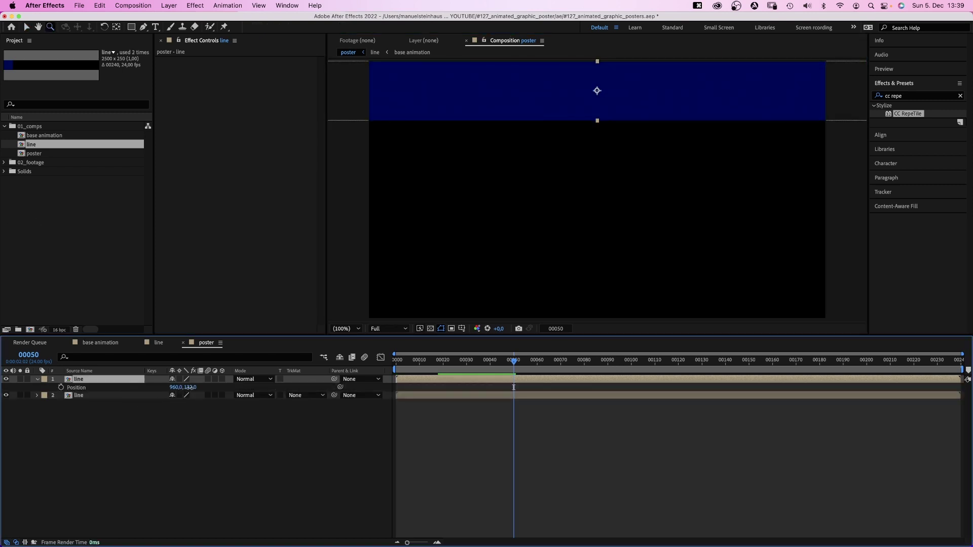
pyautogui.click(194, 388)
pyautogui.write('+250')
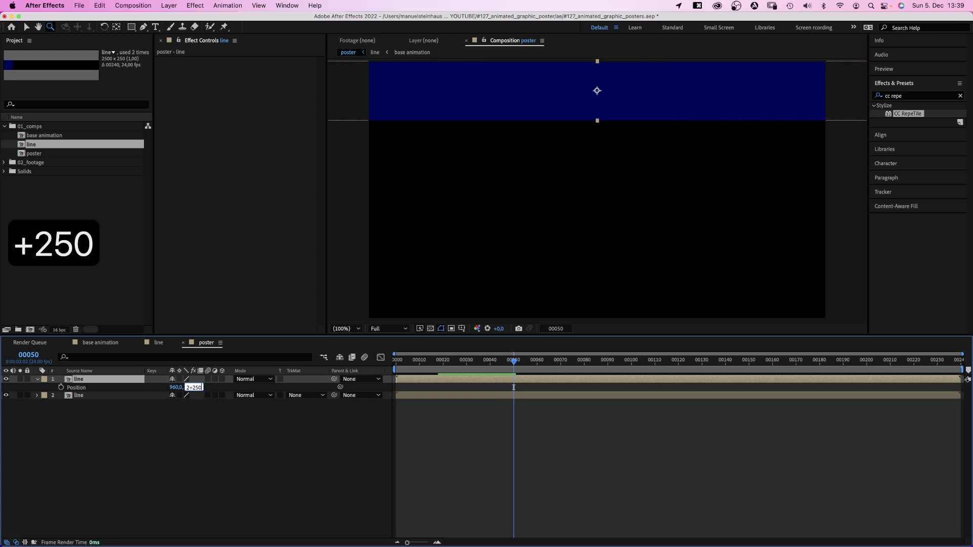
pyautogui.press('Return')
# - Add three more line copies, each +250 px in Y, the last at Y 1122
pyautogui.press('super+d')
pyautogui.press('p')
pyautogui.click(191, 388)
pyautogui.write('+250')
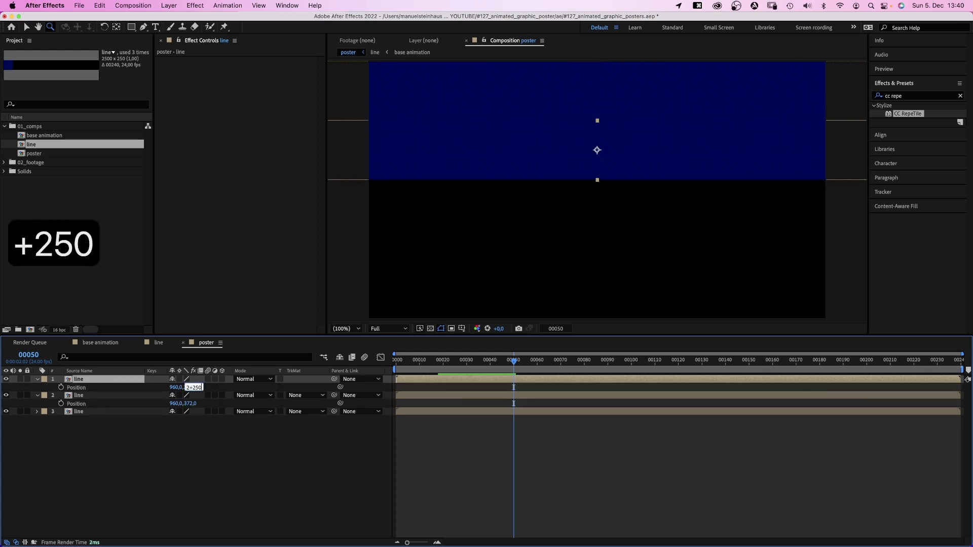
pyautogui.press('Return')
pyautogui.press('super+d')
pyautogui.click(194, 388)
pyautogui.write('+250')
pyautogui.press('Return')
pyautogui.press('super+d')
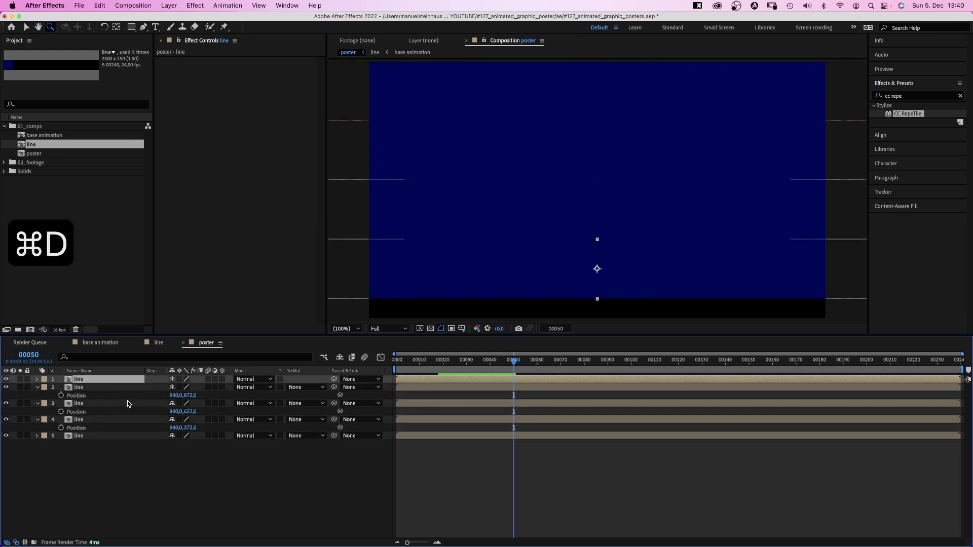
pyautogui.click(193, 387)
pyautogui.write('+250')
pyautogui.press('Return')
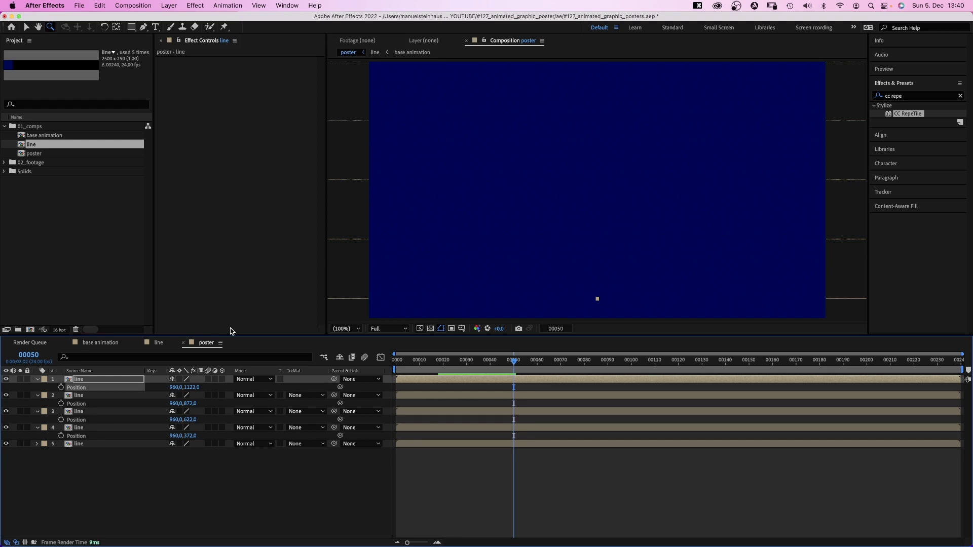
# - Zoom out to 50%, select all five line layers, preview, and shift the stack upward
pyautogui.press(',')
pyautogui.click(83, 444)
pyautogui.keyDown('shift'); pyautogui.click(78, 383); pyautogui.keyUp('shift')
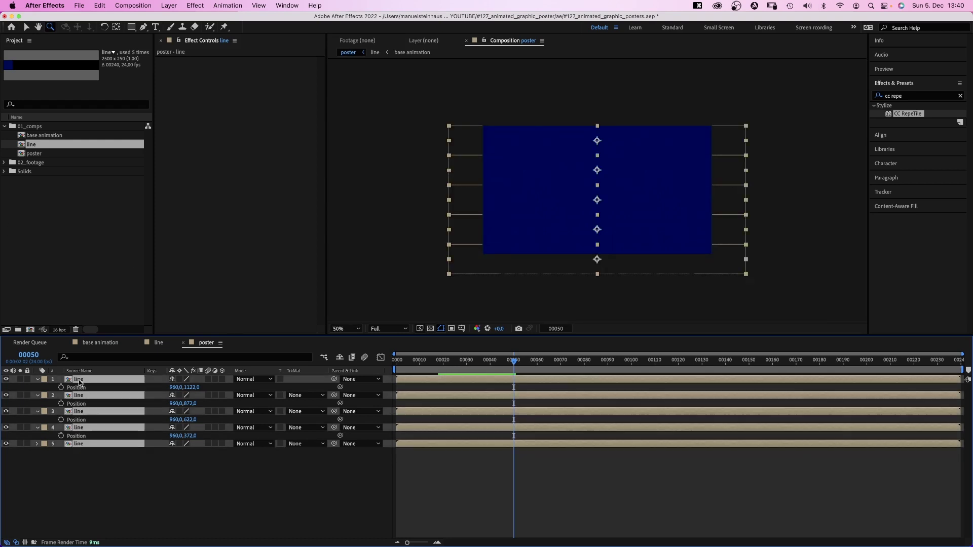
pyautogui.press('space')
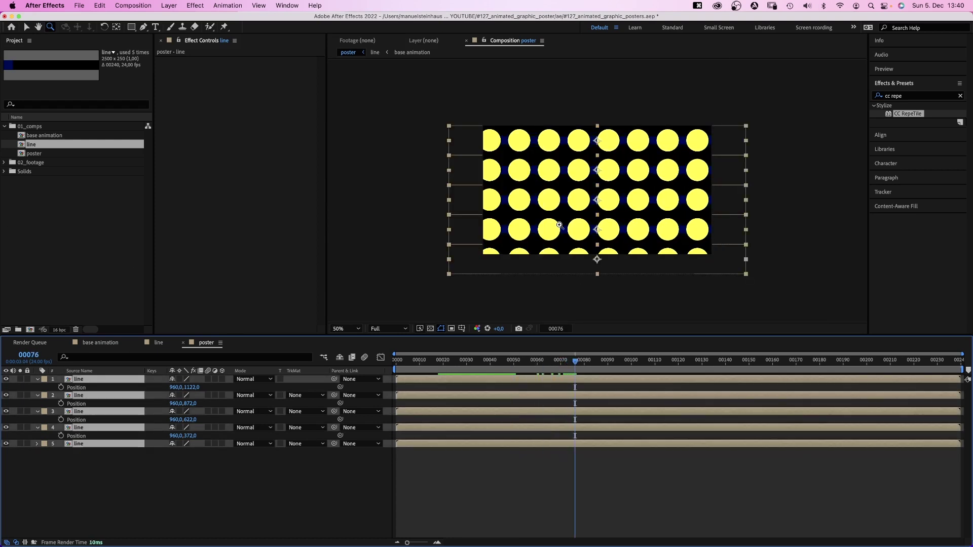
pyautogui.press('v')
pyautogui.moveTo(551, 235); pyautogui.dragTo(553, 230)
pyautogui.hotkey('shift', 'Up')
pyautogui.hotkey('shift', 'Up')
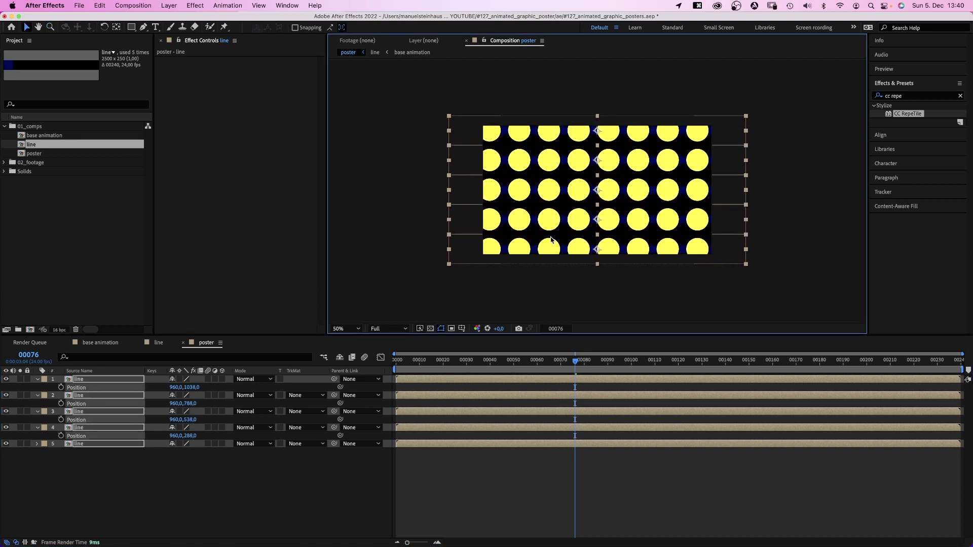
# - Start the work area at frame 50 and return the comp view to 100%
pyautogui.click(513, 366)
pyautogui.press('b')
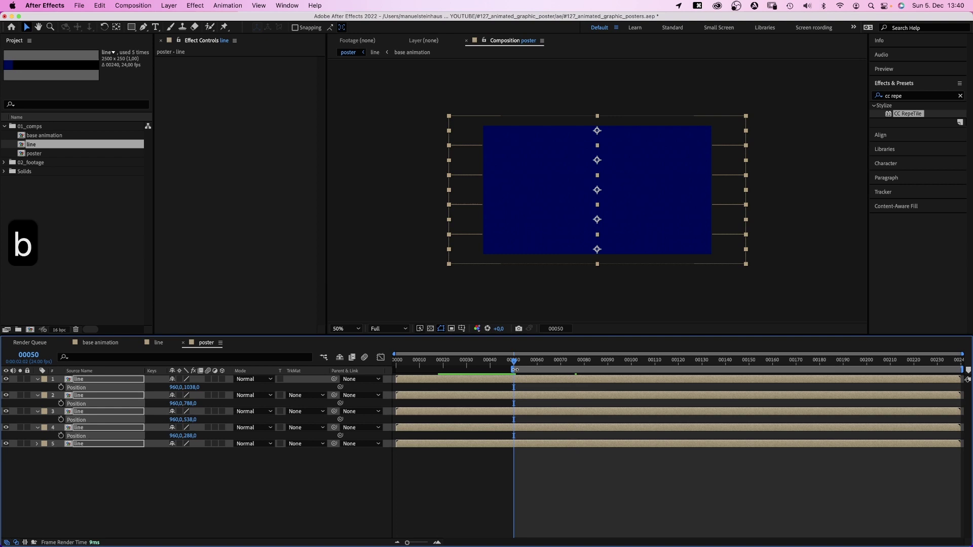
pyautogui.press('.')
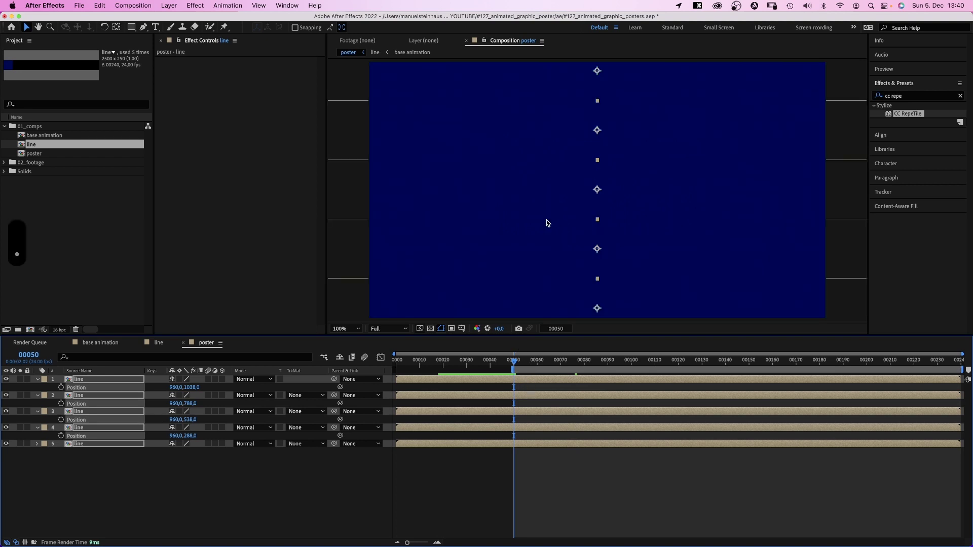
# - Delay each upper line layer slightly more than the one below, then preview the cascade
pyautogui.click(495, 456)
pyautogui.click(495, 445)
pyautogui.moveTo(491, 431); pyautogui.dragTo(493, 430)
pyautogui.moveTo(415, 411); pyautogui.dragTo(423, 396)
pyautogui.moveTo(414, 380); pyautogui.dragTo(423, 380)
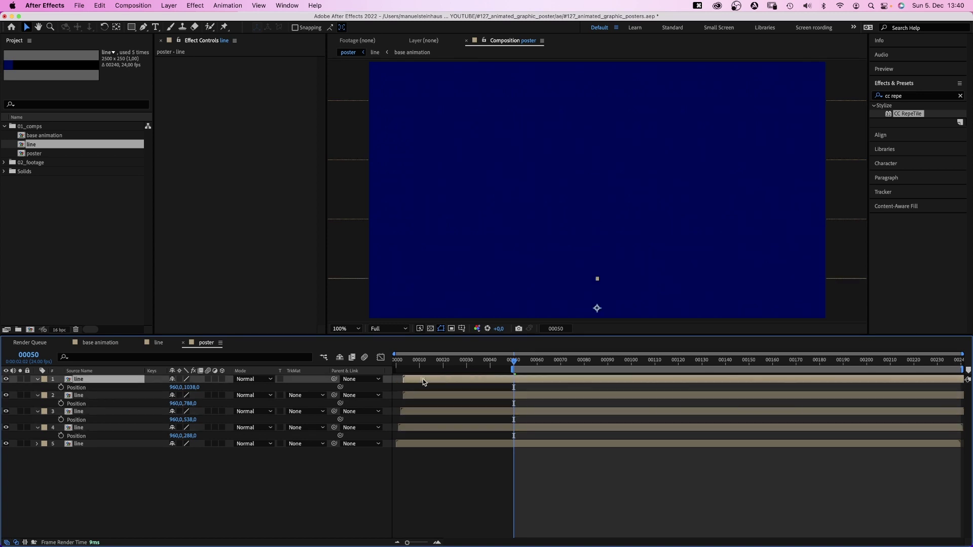
pyautogui.press('0')
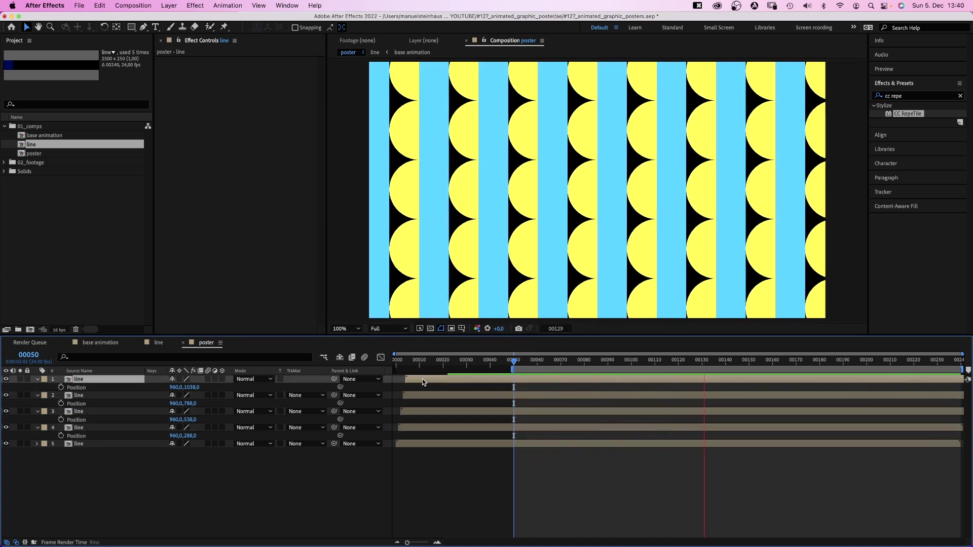
pyautogui.press('0')
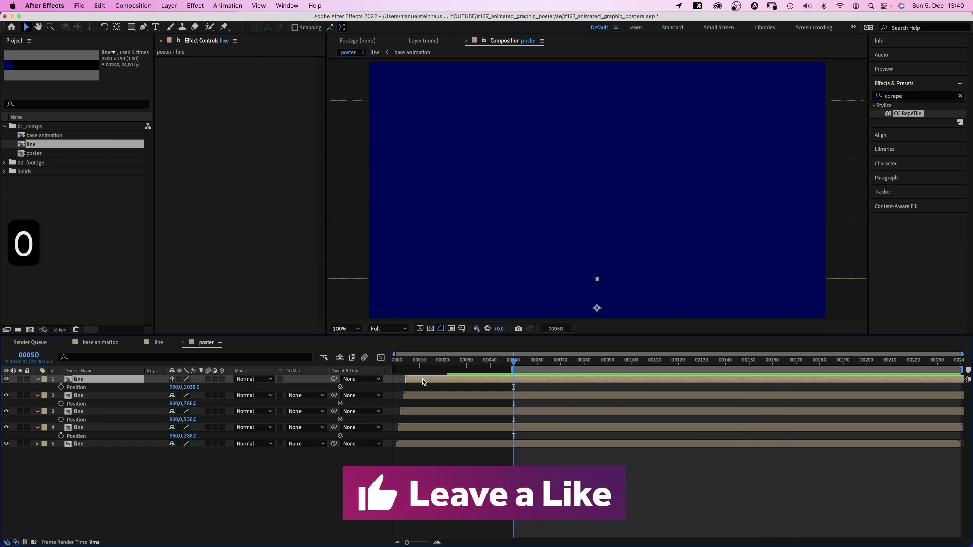
pyautogui.press('0')
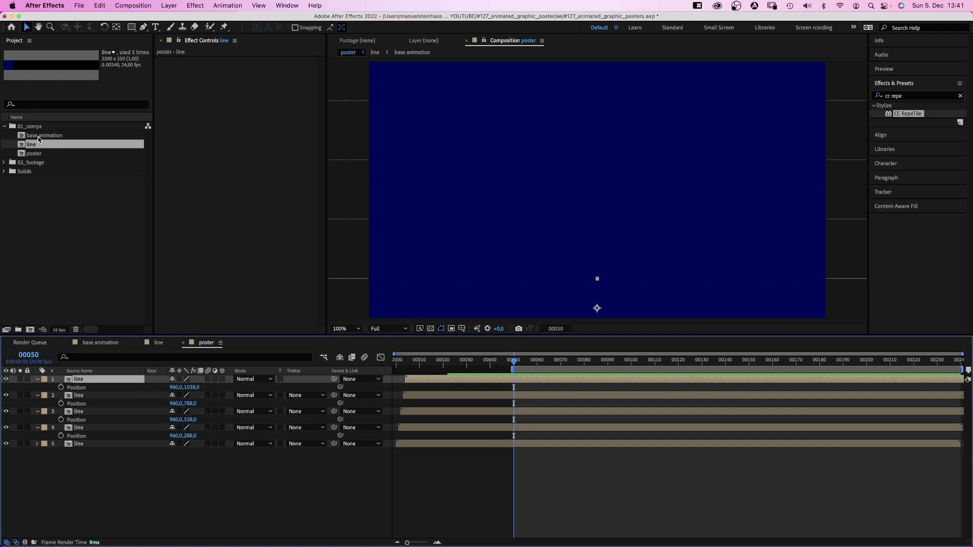
# - In base animation, keyframe circle Size/Position, square_small Size/Position and square_big Position at frame 110
pyautogui.click(38, 136)
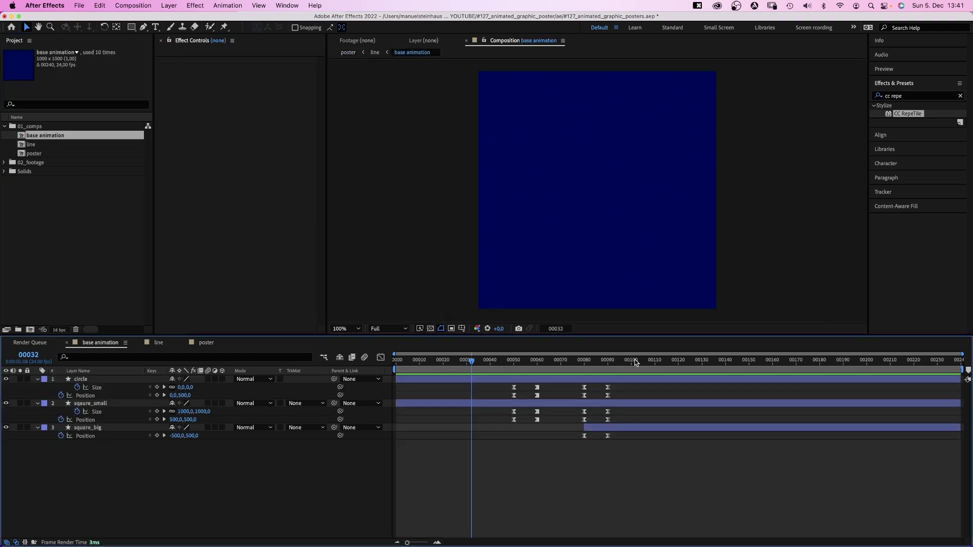
pyautogui.moveTo(636, 362); pyautogui.dragTo(654, 369)
pyautogui.click(157, 387)
pyautogui.click(157, 396)
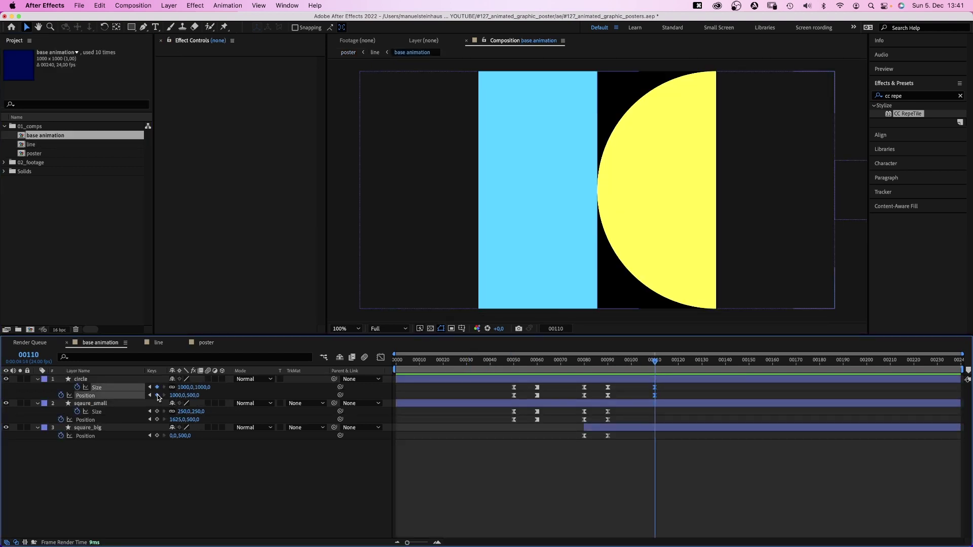
pyautogui.click(157, 411)
pyautogui.click(157, 420)
pyautogui.click(157, 436)
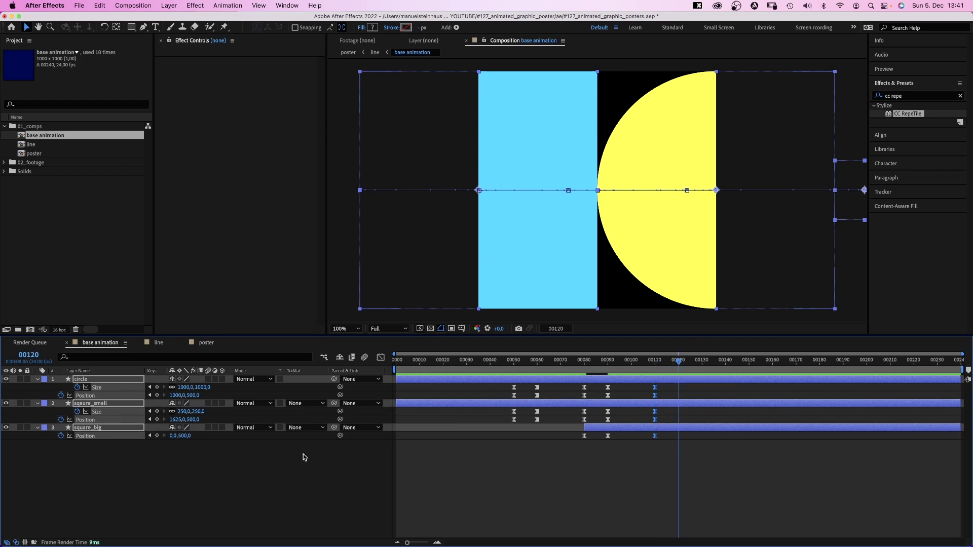
# - Set square_small Size 1000 and X 1250, square_big X -250, circle Size 500 at 500,500
pyautogui.click(216, 462)
pyautogui.click(182, 412)
pyautogui.write('1000')
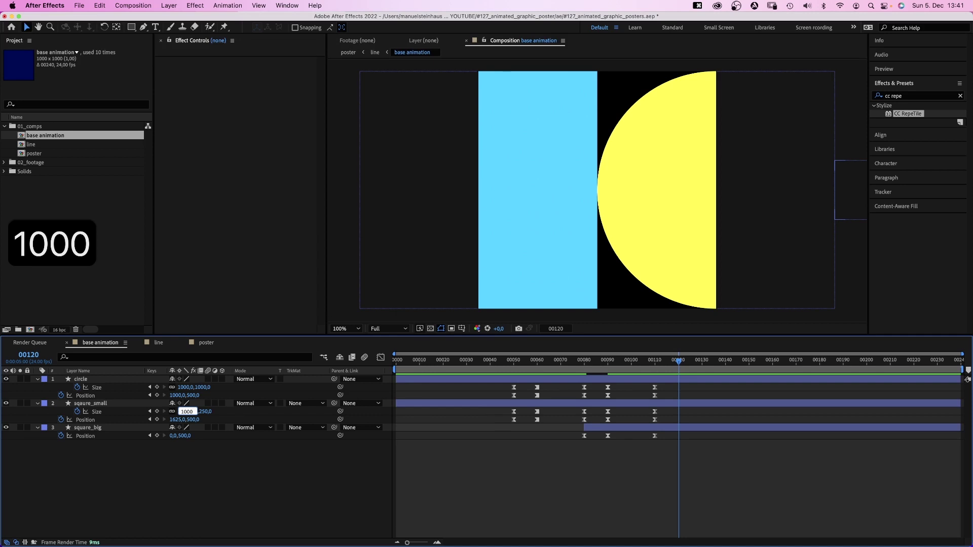
pyautogui.press('Return')
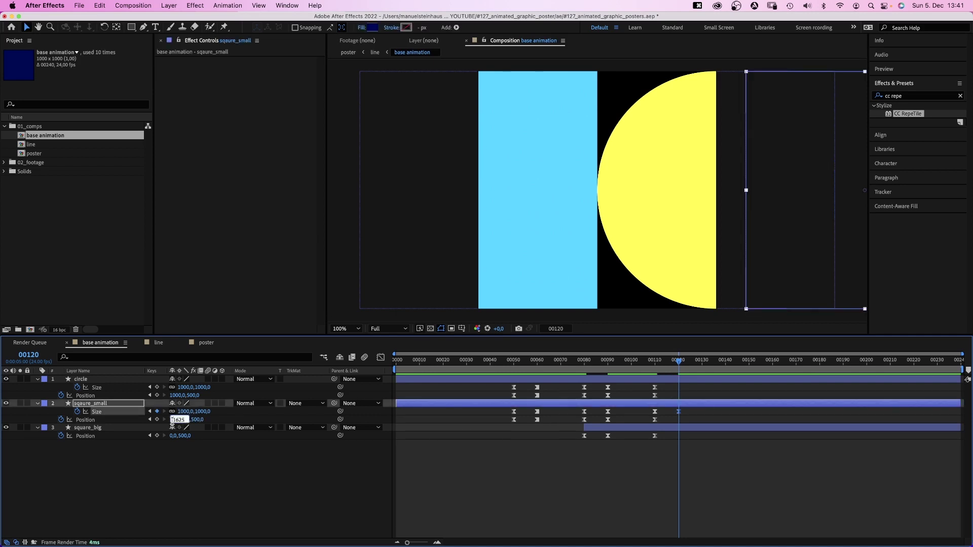
pyautogui.write('1250')
pyautogui.press('Return')
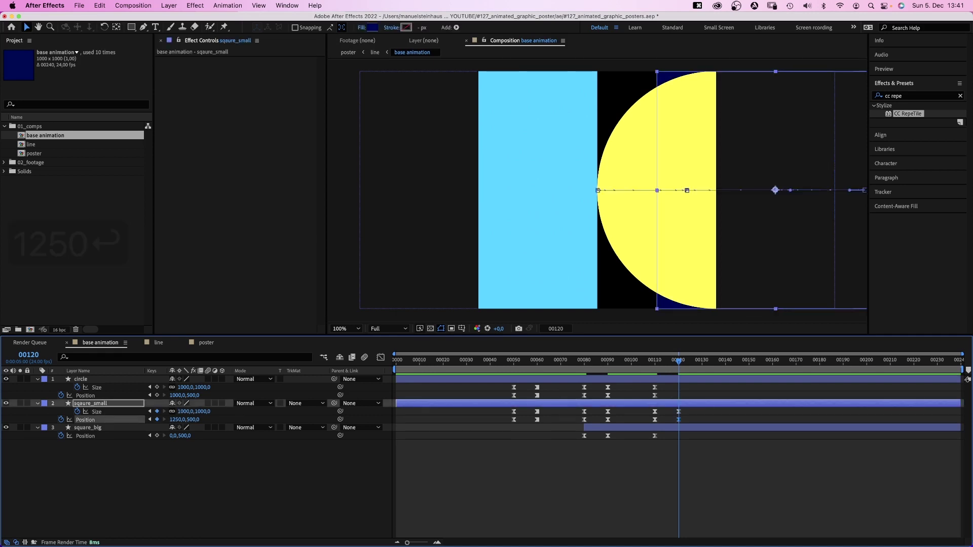
pyautogui.write('-250')
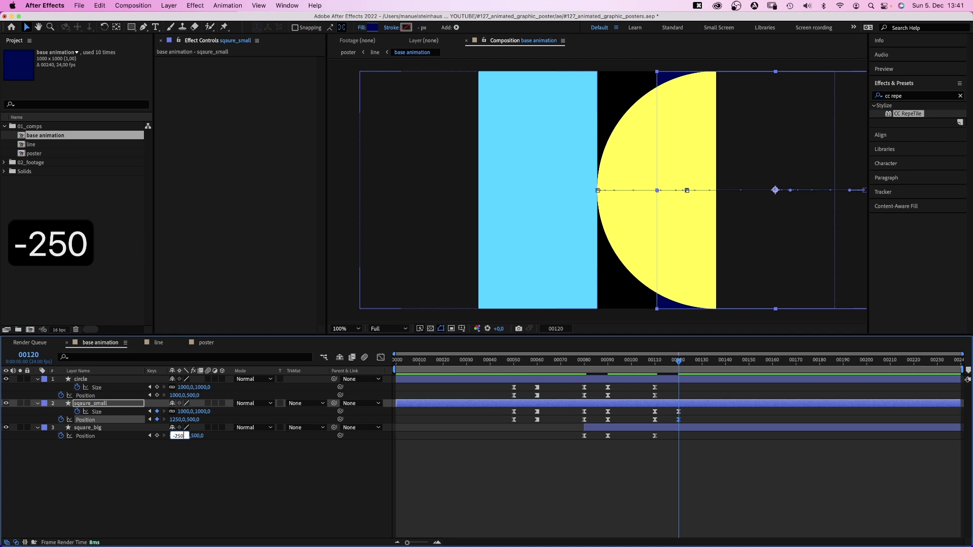
pyautogui.press('Return')
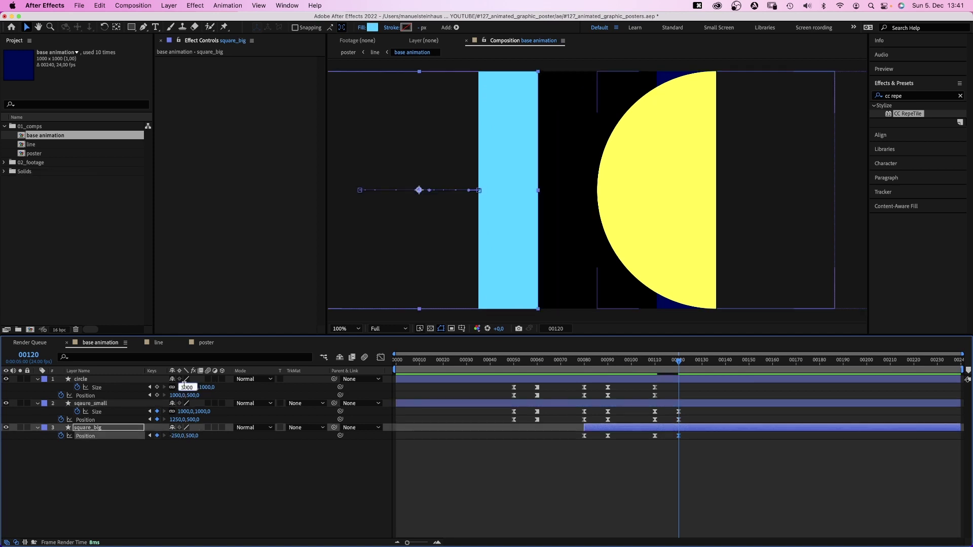
pyautogui.write('500')
pyautogui.press('Return')
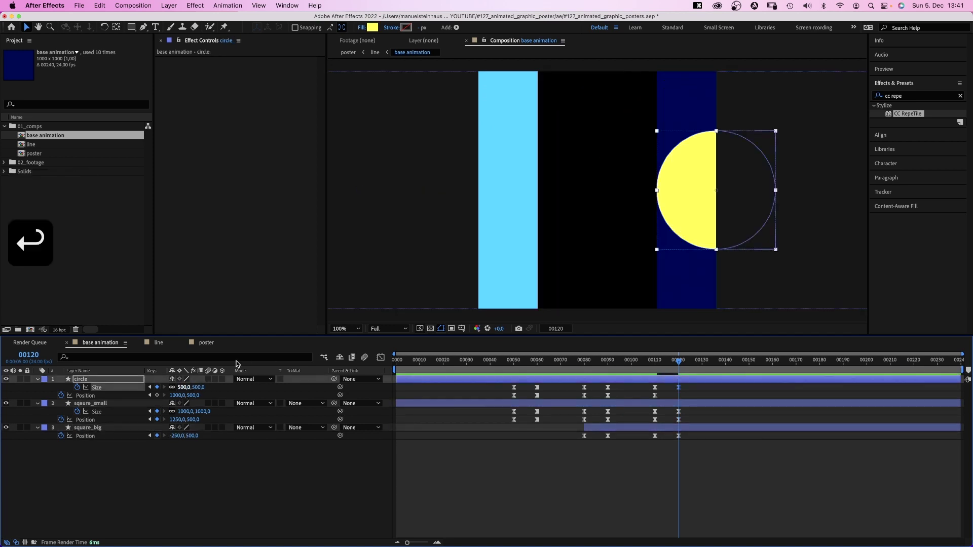
pyautogui.write('500')
pyautogui.press('Return')
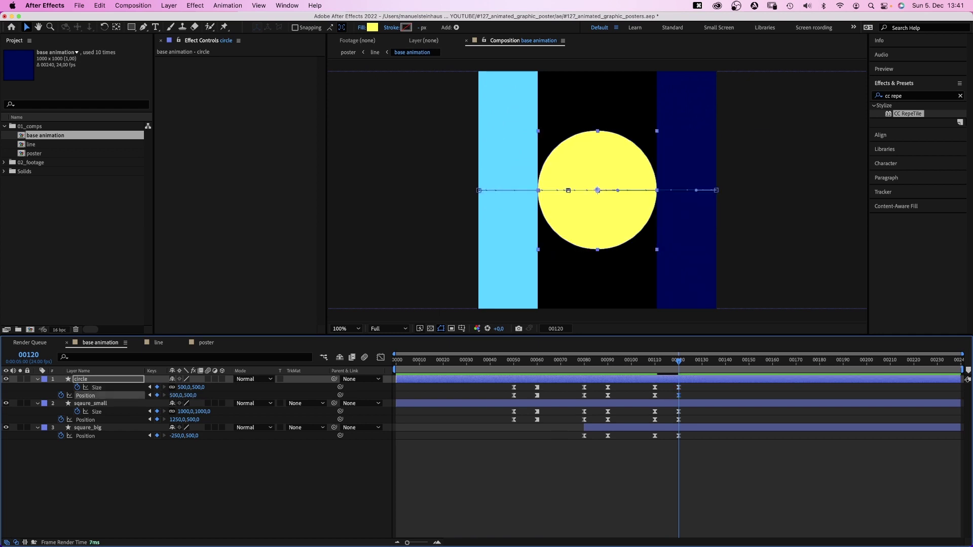
# - Apply Easy Ease to the keyframes at frames 110 and 120
pyautogui.moveTo(649, 376); pyautogui.dragTo(692, 455)
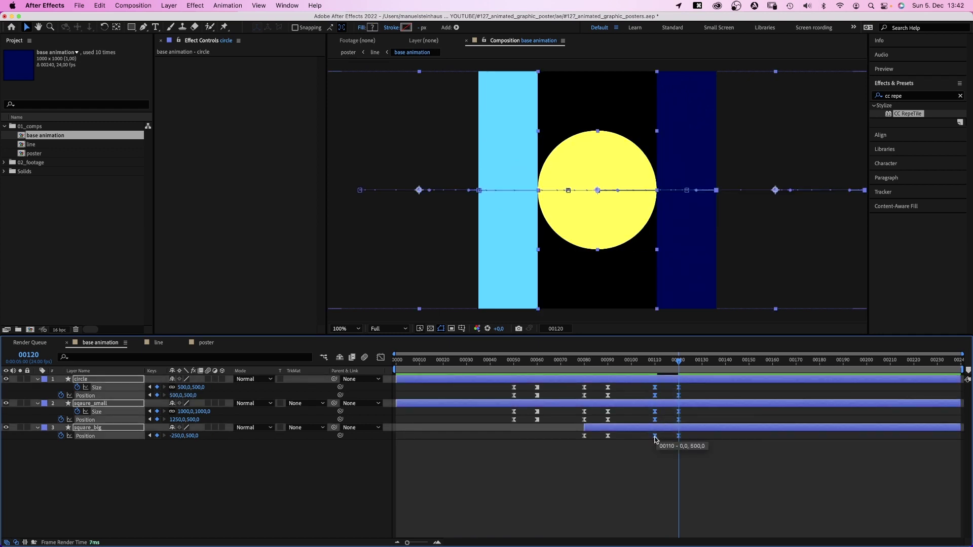
pyautogui.rightClick(656, 440)
pyautogui.moveTo(714, 541)
pyautogui.click(781, 474)
# - Increase the ease influence at frame 120 in the Graph Editor and preview the motion
pyautogui.click(381, 357)
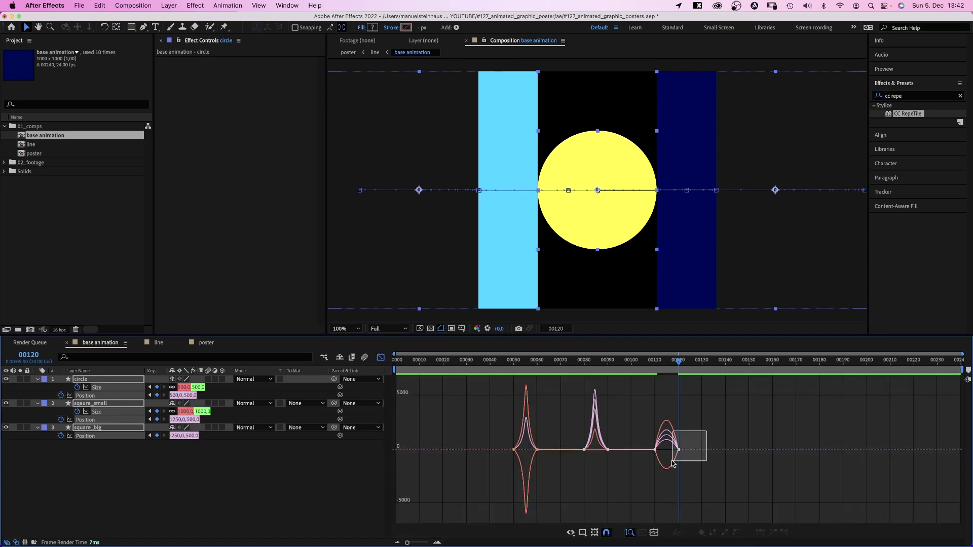
pyautogui.moveTo(715, 430); pyautogui.dragTo(674, 456)
pyautogui.moveTo(676, 450); pyautogui.dragTo(675, 469)
pyautogui.click(658, 449)
pyautogui.press('0')
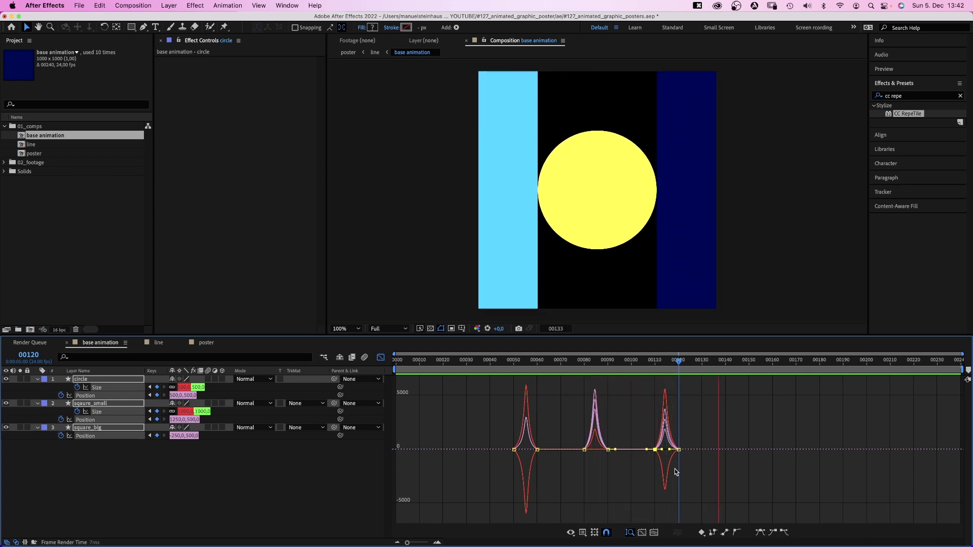
# - With the Graph Editor off, key the small square's Size to 500 at frame 150
pyautogui.moveTo(590, 361); pyautogui.dragTo(507, 397)
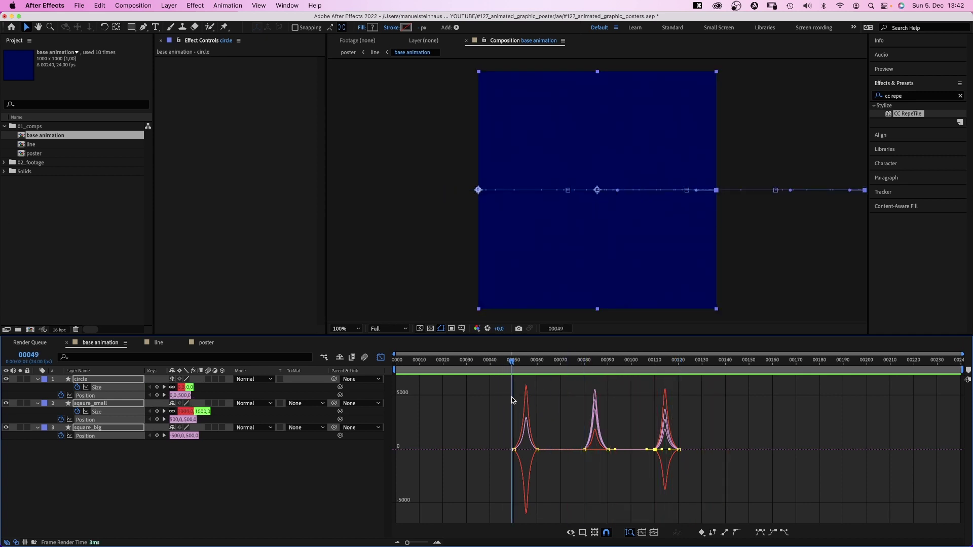
pyautogui.click(382, 358)
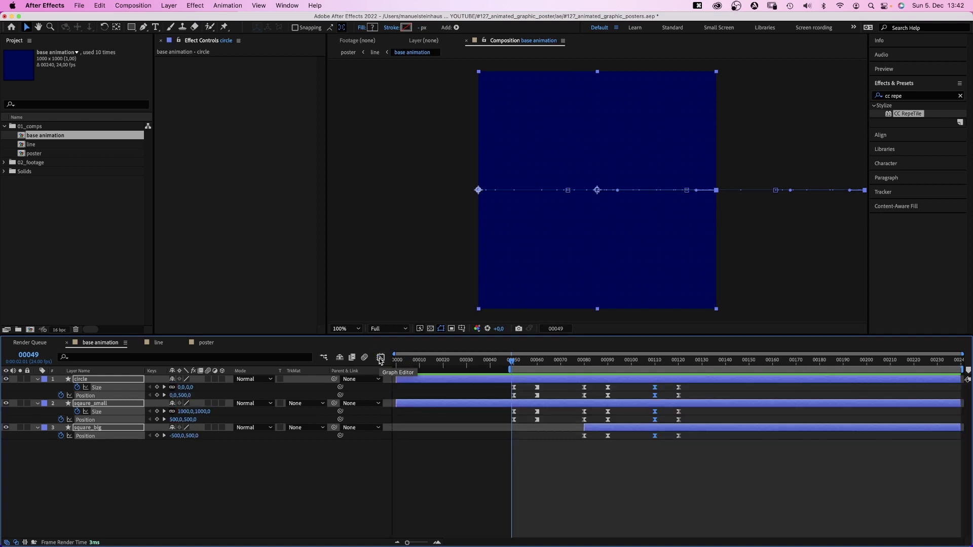
pyautogui.moveTo(722, 361); pyautogui.dragTo(726, 366)
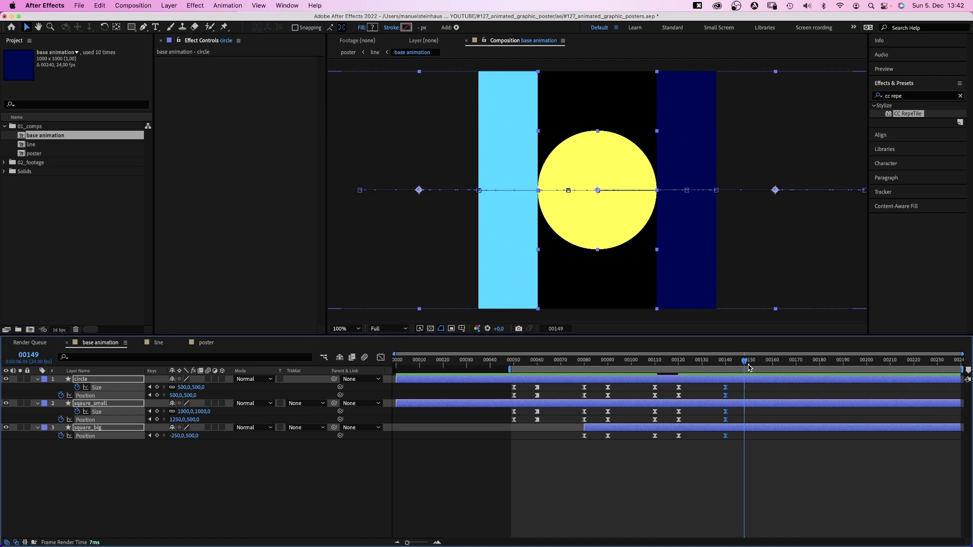
pyautogui.click(187, 412)
pyautogui.write('500')
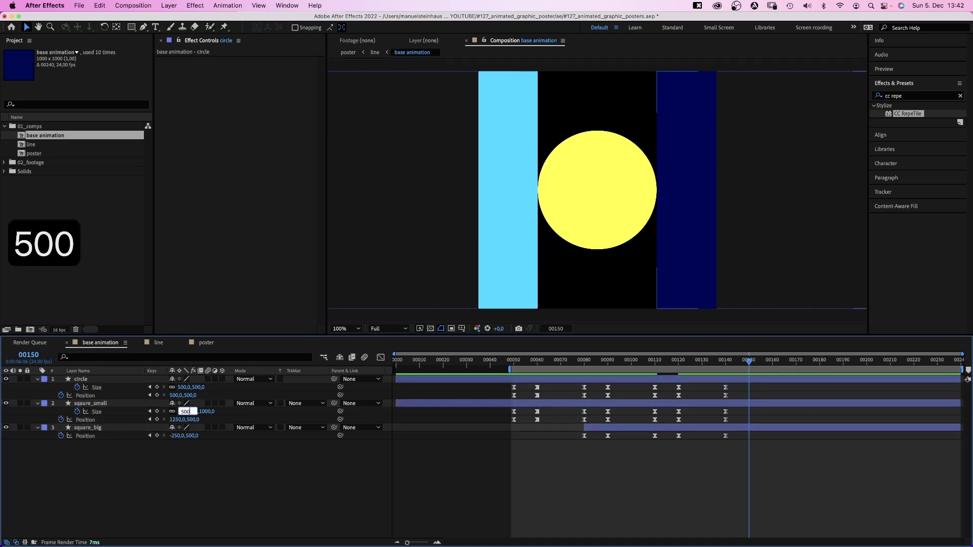
pyautogui.press('Return')
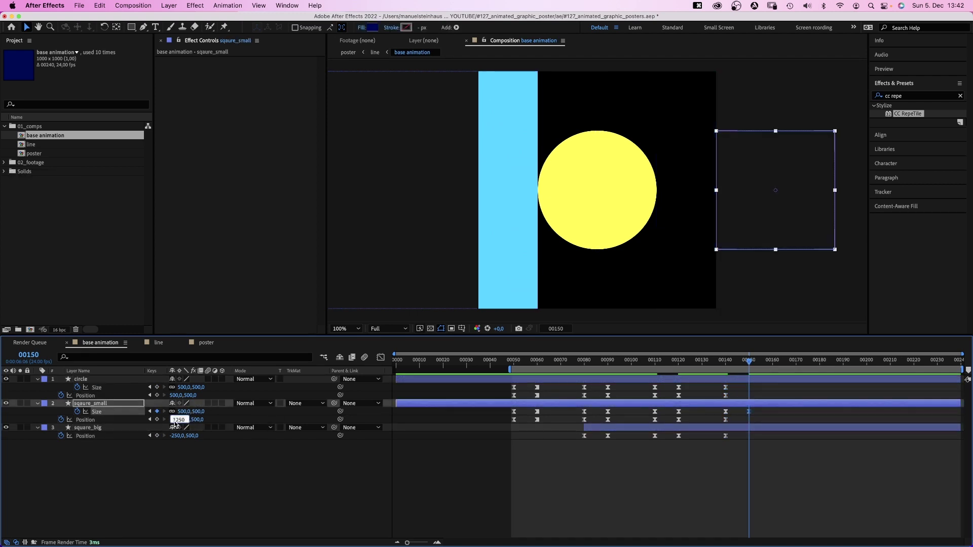
# - Key the small square to X 750, the big square to X 0, and the circle's Size to 0
pyautogui.write('750')
pyautogui.press('Return')
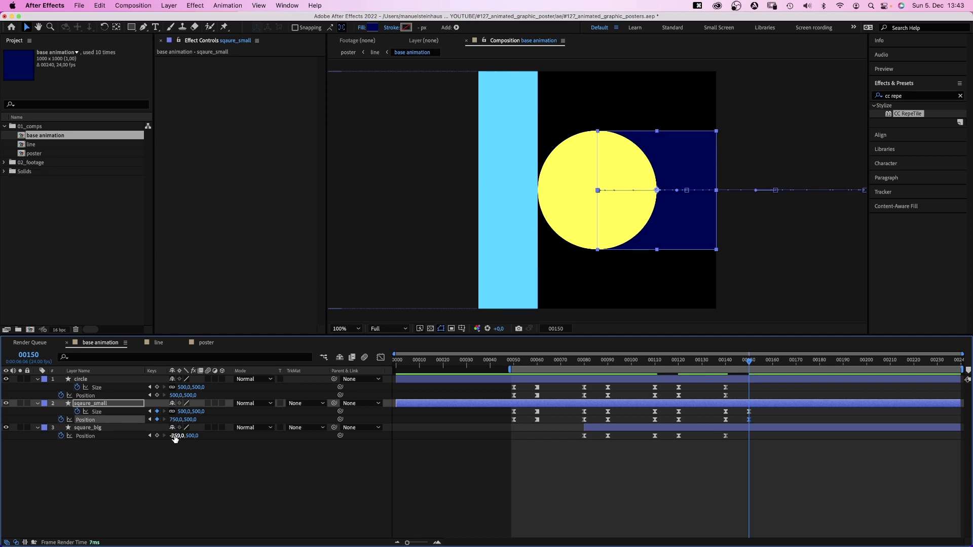
pyautogui.write('0')
pyautogui.press('Return')
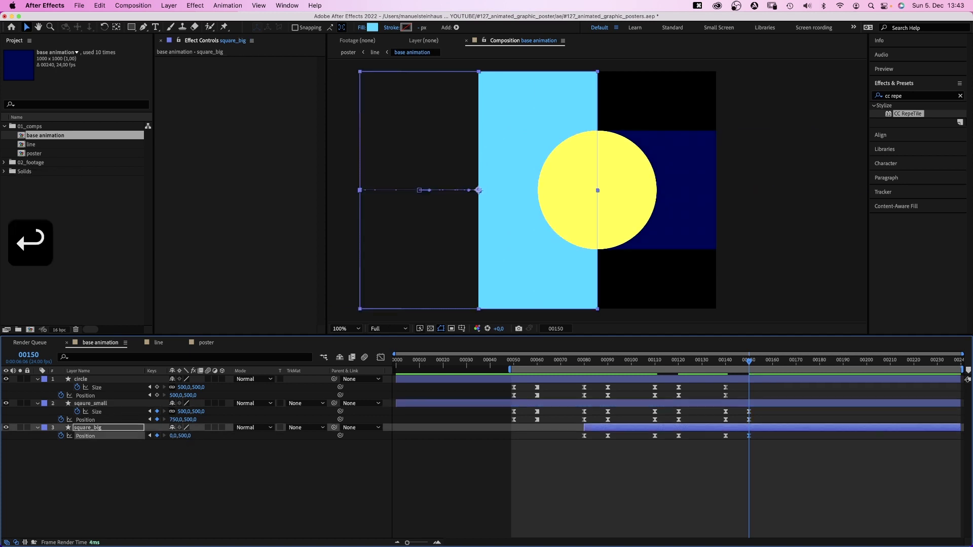
pyautogui.click(184, 388)
pyautogui.write('0')
pyautogui.press('Return')
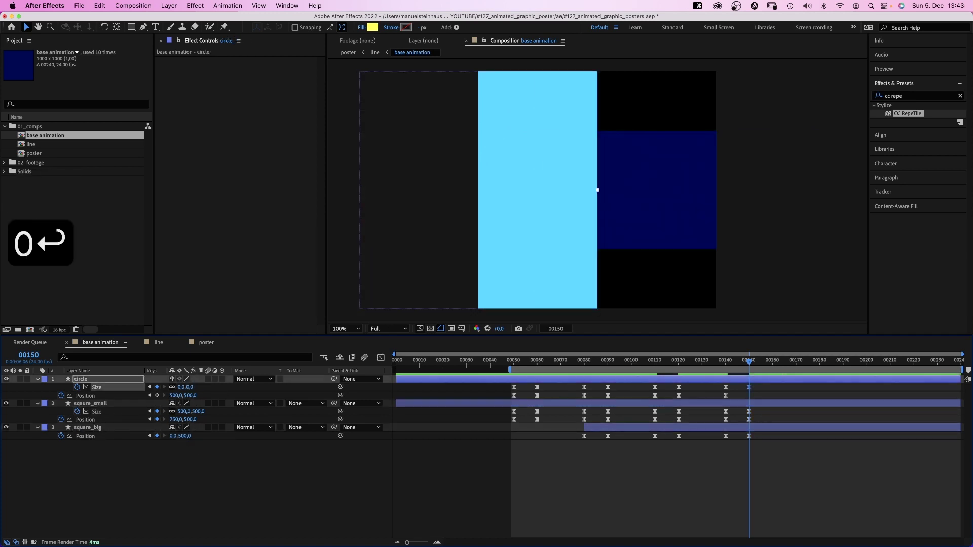
# - Apply Easy Ease to the frame 140–150 keyframes and sharpen their speed curve
pyautogui.moveTo(760, 384); pyautogui.dragTo(726, 441)
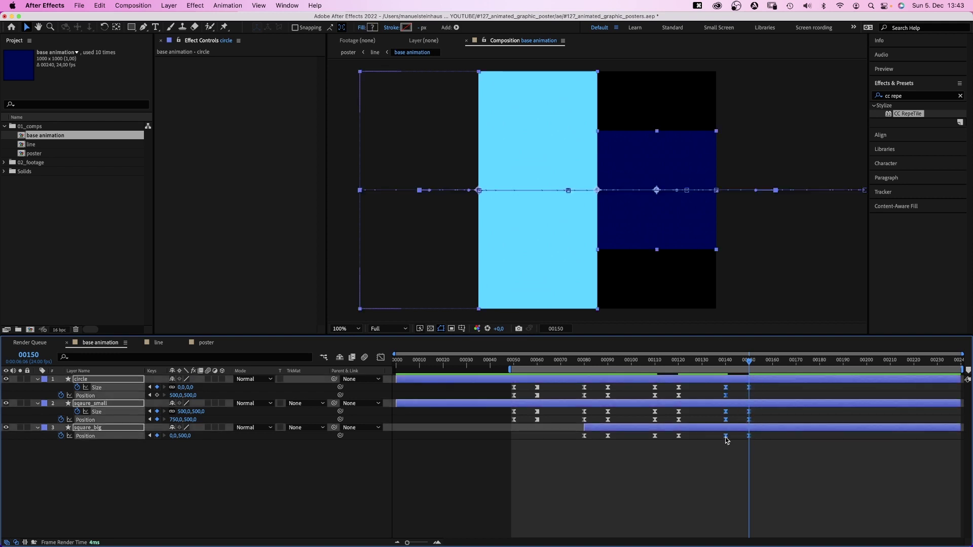
pyautogui.rightClick(726, 440)
pyautogui.moveTo(761, 537)
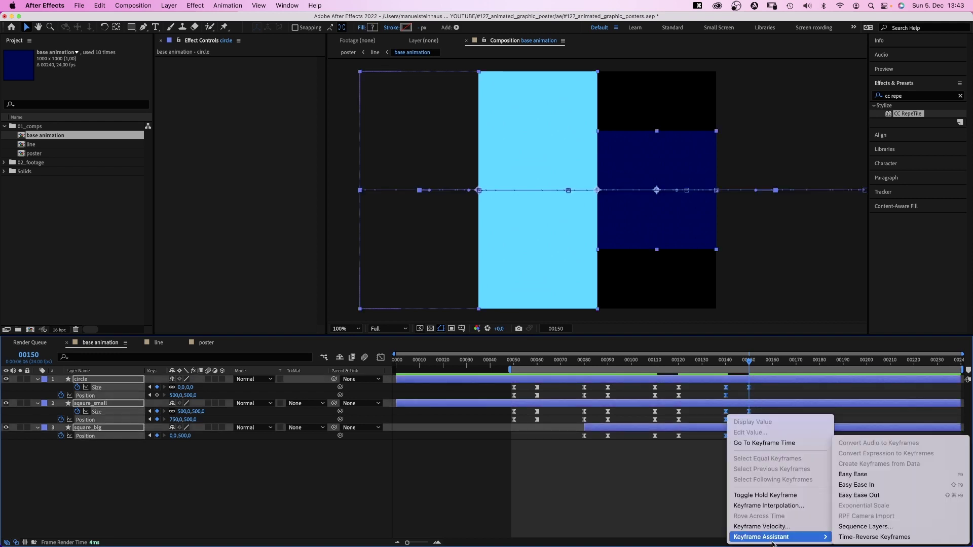
pyautogui.click(856, 476)
pyautogui.click(380, 358)
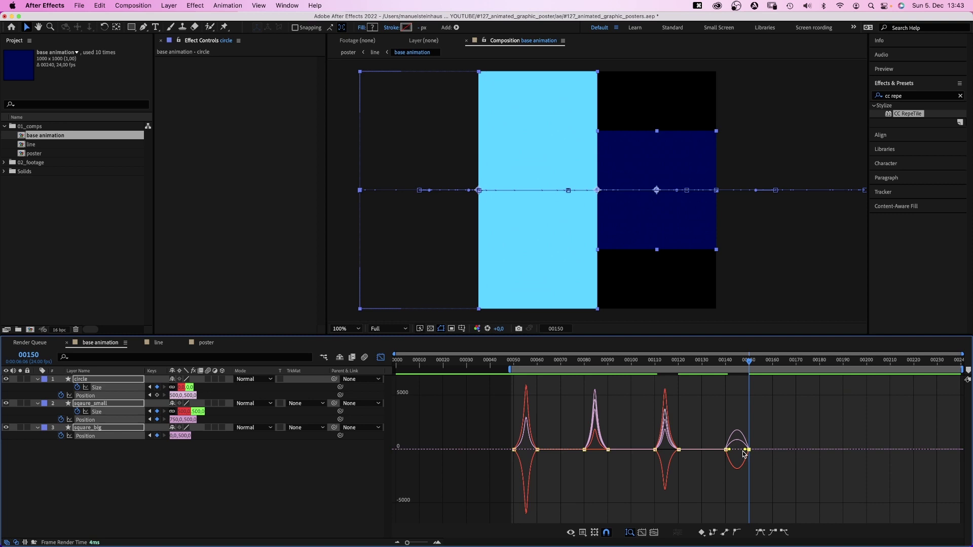
pyautogui.moveTo(745, 450); pyautogui.dragTo(736, 450)
# - At frame 180, key the small square to Size 1000 and X 500, and the big square to X 500
pyautogui.click(381, 358)
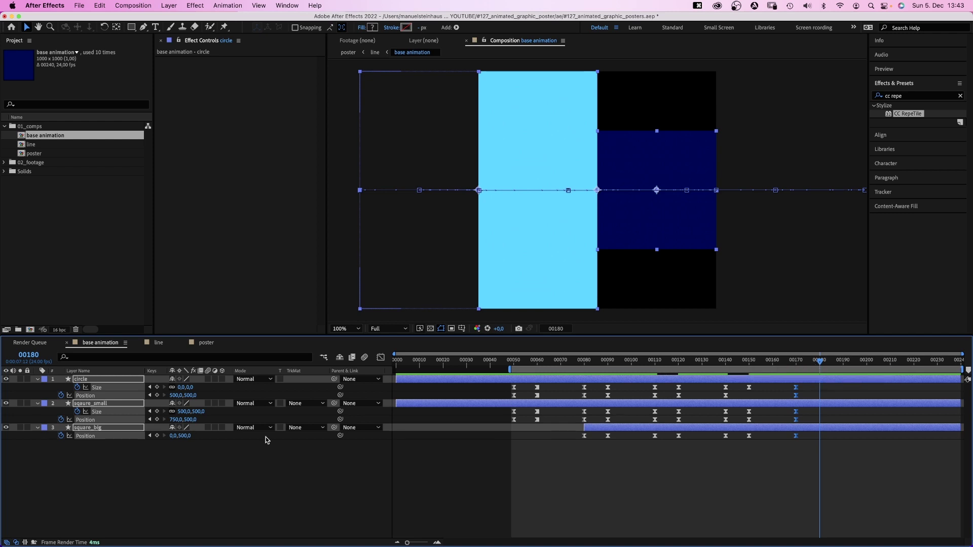
pyautogui.click(224, 474)
pyautogui.click(185, 412)
pyautogui.write('1000')
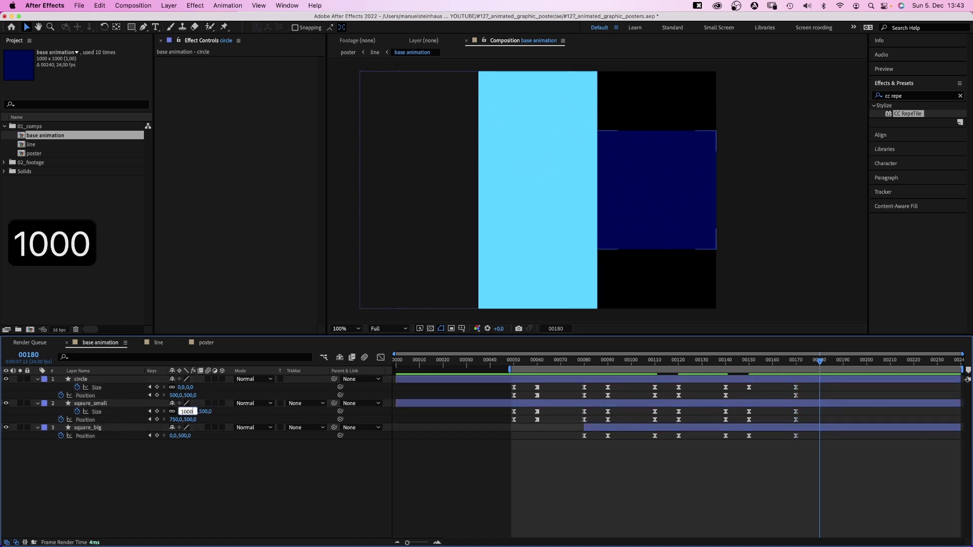
pyautogui.press('Return')
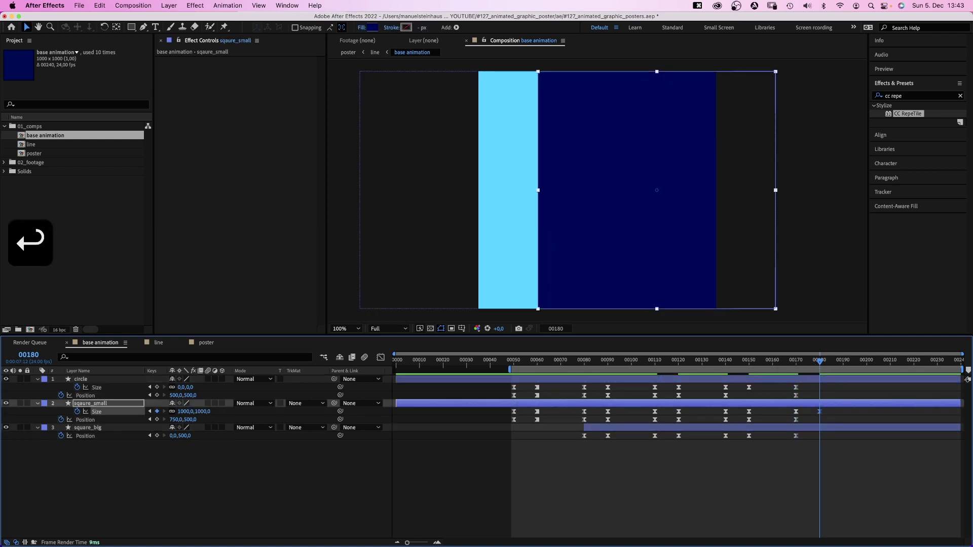
pyautogui.click(177, 420)
pyautogui.write('500')
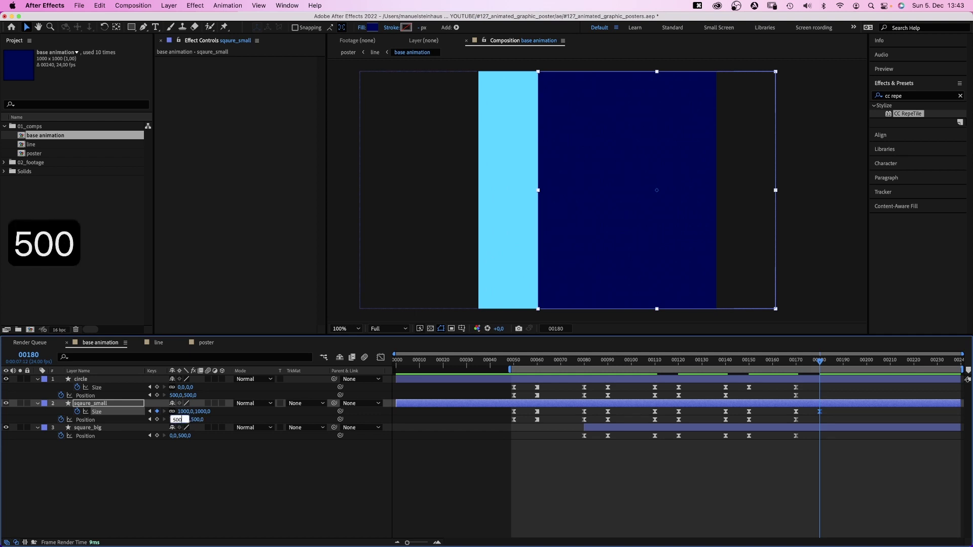
pyautogui.press('Return')
pyautogui.write('500')
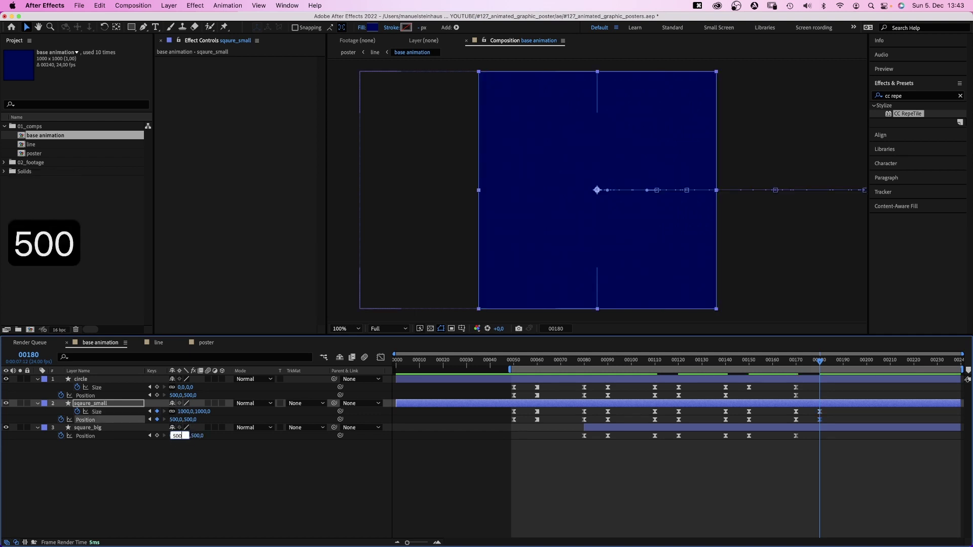
pyautogui.press('Return')
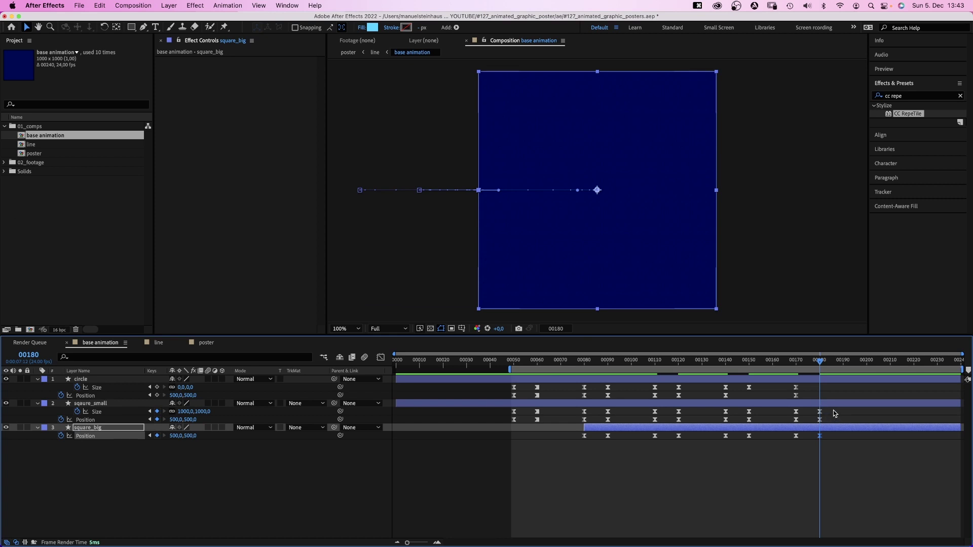
# - Apply Easy Ease to the frame 170–180 keyframes and sharpen their speed curve
pyautogui.moveTo(834, 408); pyautogui.dragTo(788, 442)
pyautogui.rightClick(797, 442)
pyautogui.moveTo(834, 539)
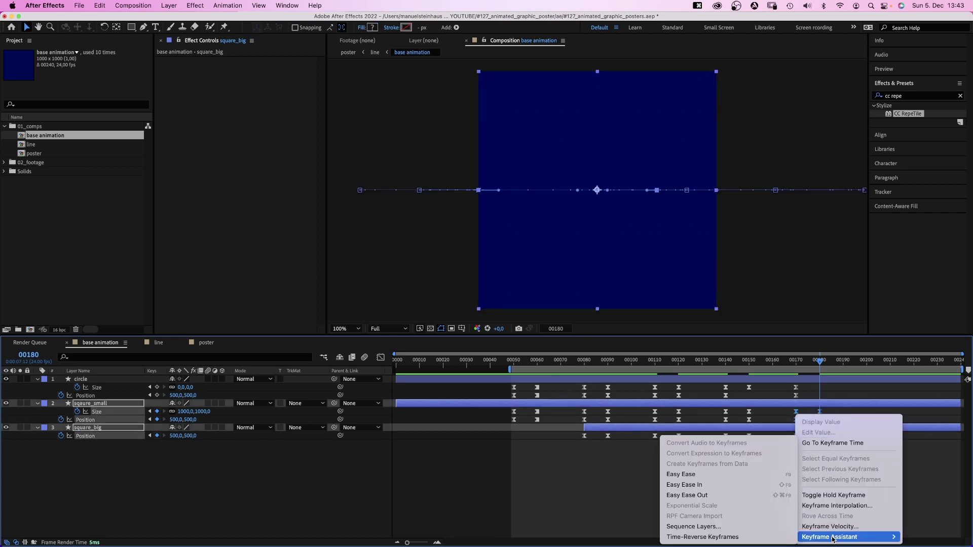
pyautogui.click(681, 475)
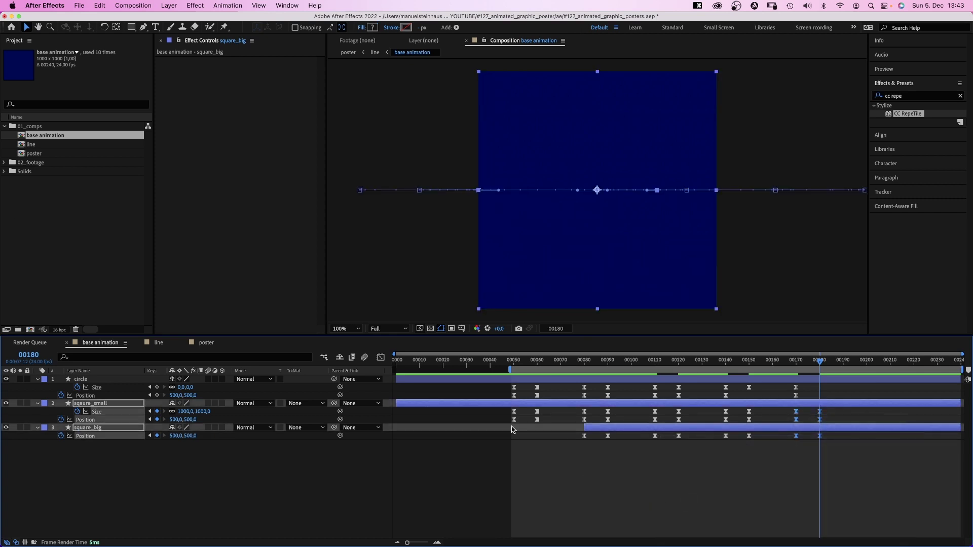
pyautogui.click(380, 358)
pyautogui.moveTo(849, 422); pyautogui.dragTo(804, 449)
# - Open the poster comp and preview its animation
pyautogui.doubleClick(34, 155)
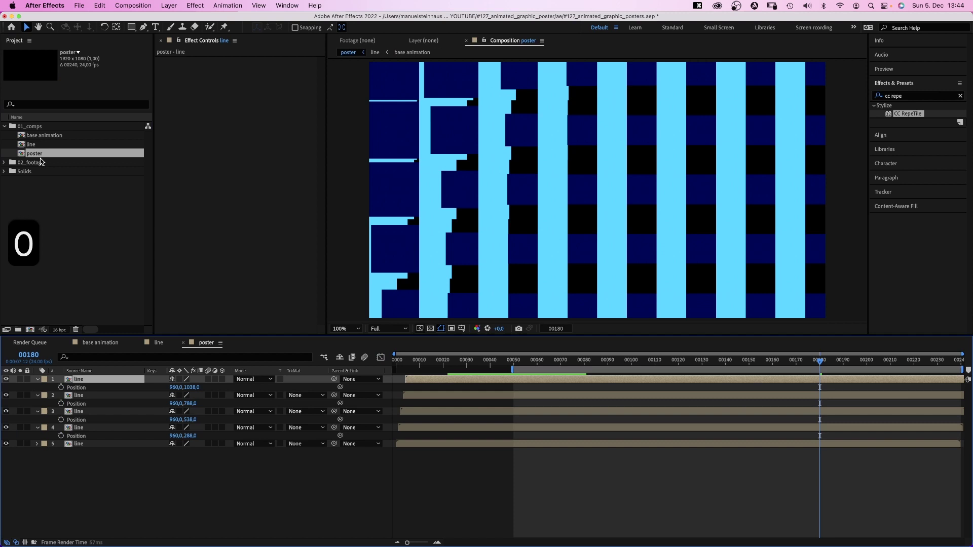
pyautogui.press('space')
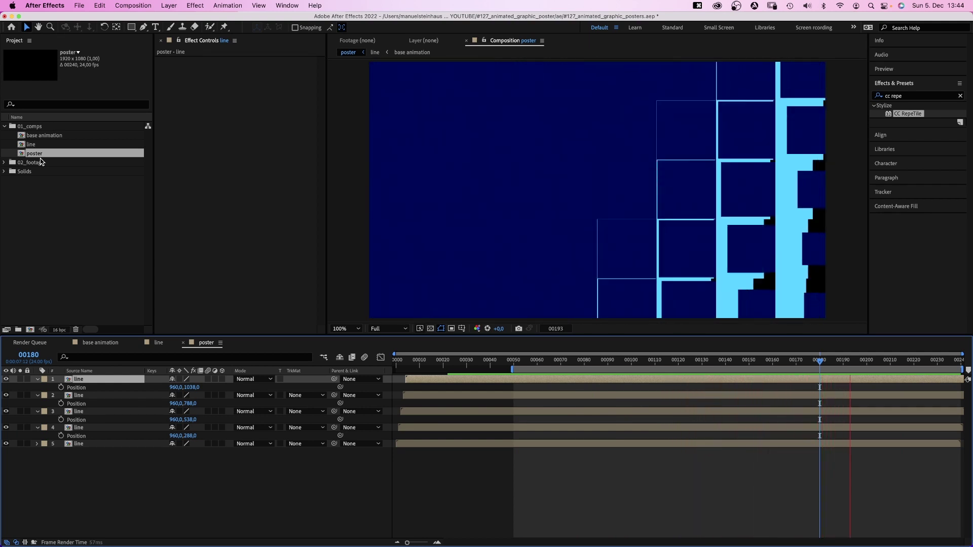
# - Nest the poster in a new comp, rotate it 90°, fit the viewer, and preview the loop
pyautogui.moveTo(41, 158); pyautogui.dragTo(30, 329)
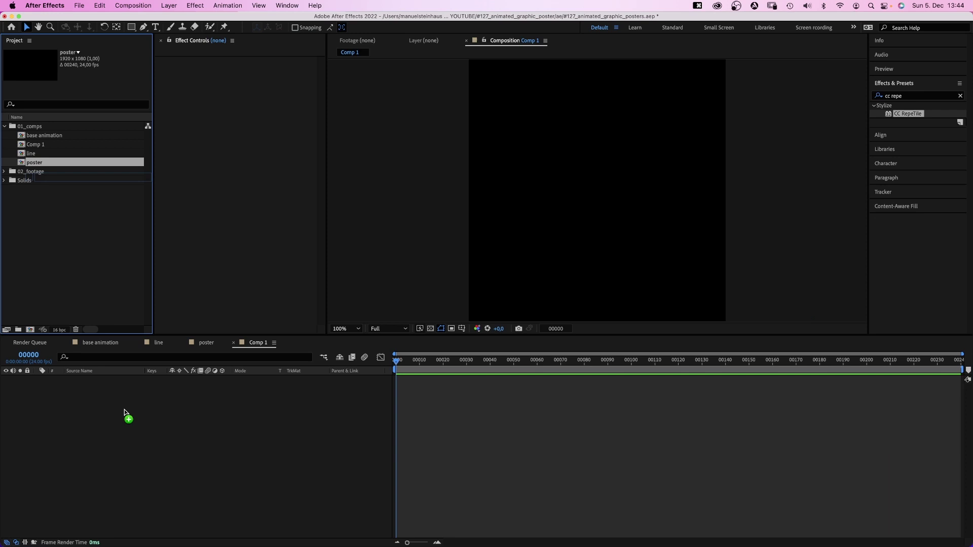
pyautogui.write('90')
pyautogui.press('Return')
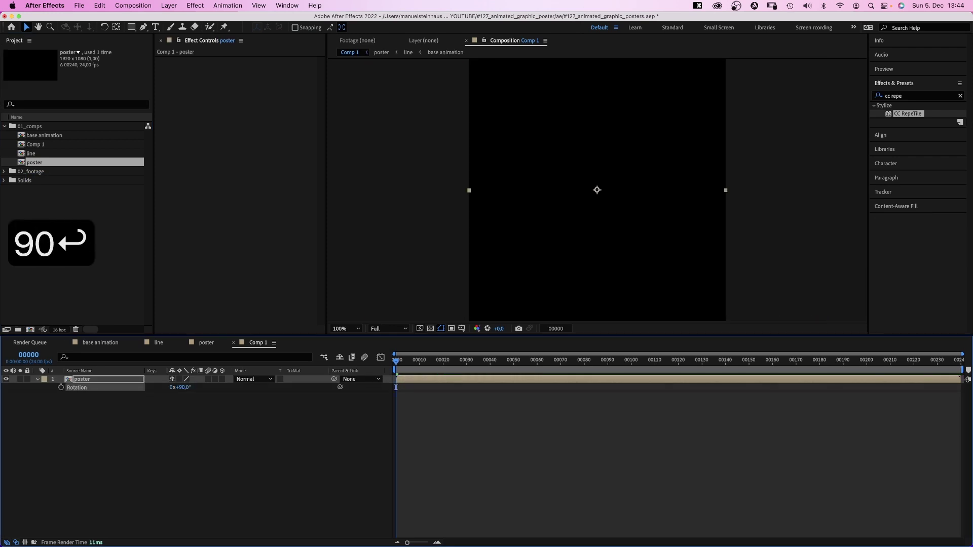
pyautogui.click(346, 328)
pyautogui.click(350, 350)
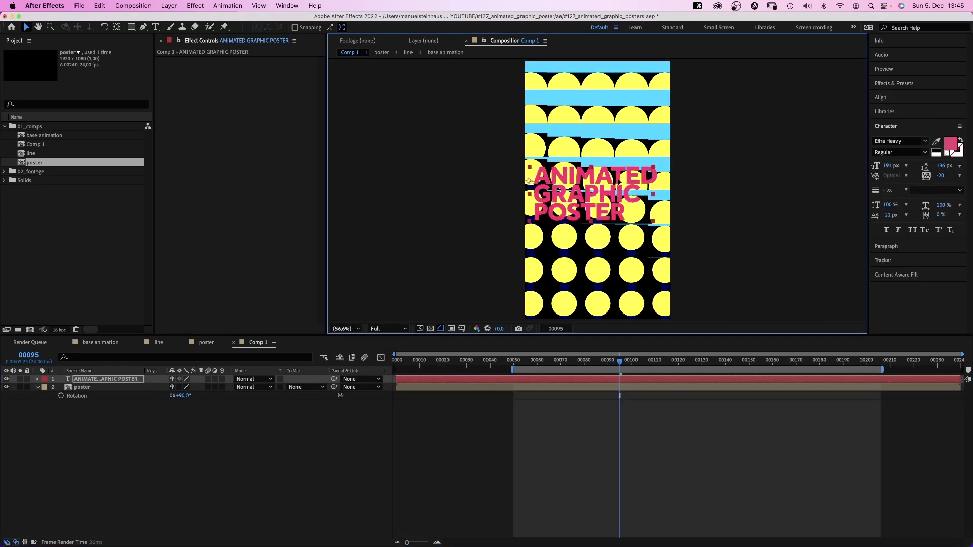
pyautogui.press('KP_0')
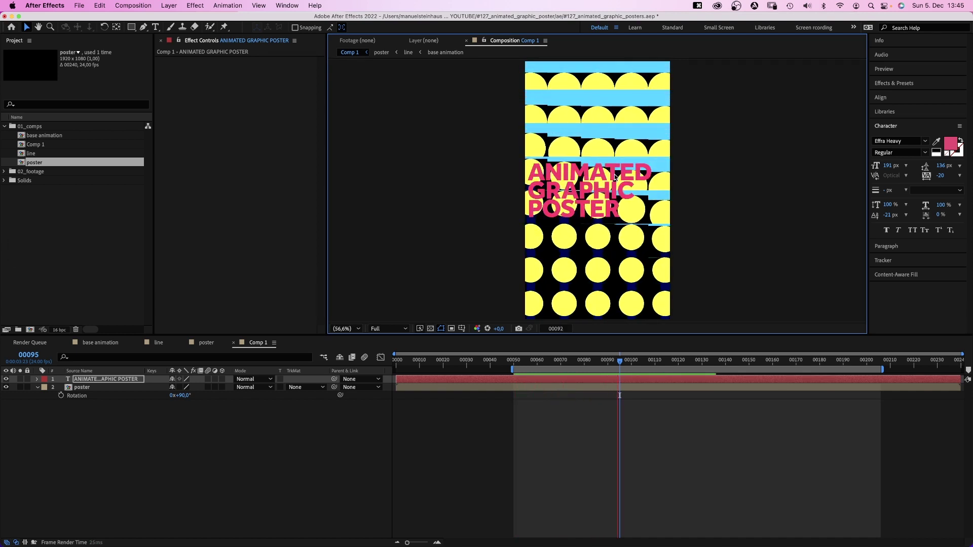
pyautogui.click(417, 481)
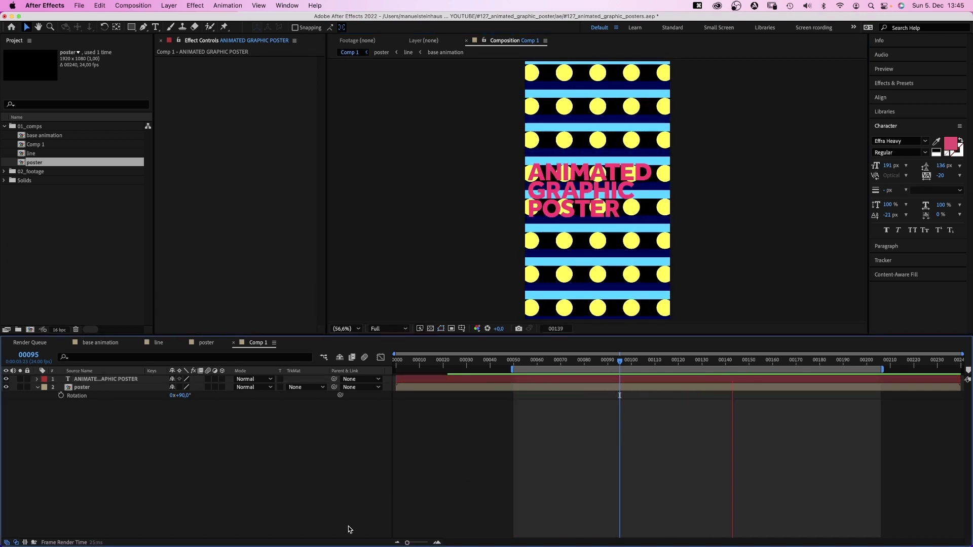